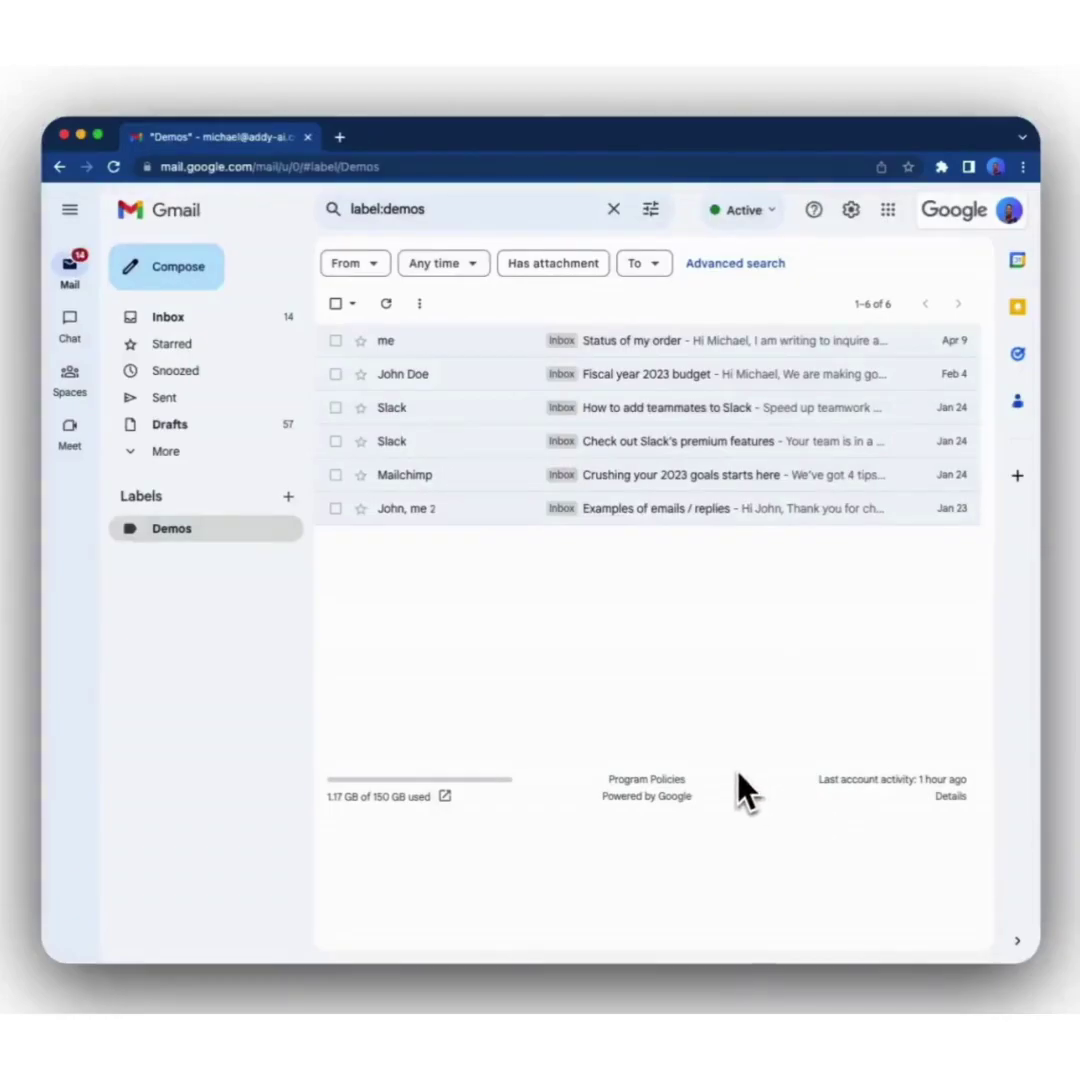
Step: Generate a new email with Addy AI from the prompt 'Write an email to schedule a meeting'
click(175, 267)
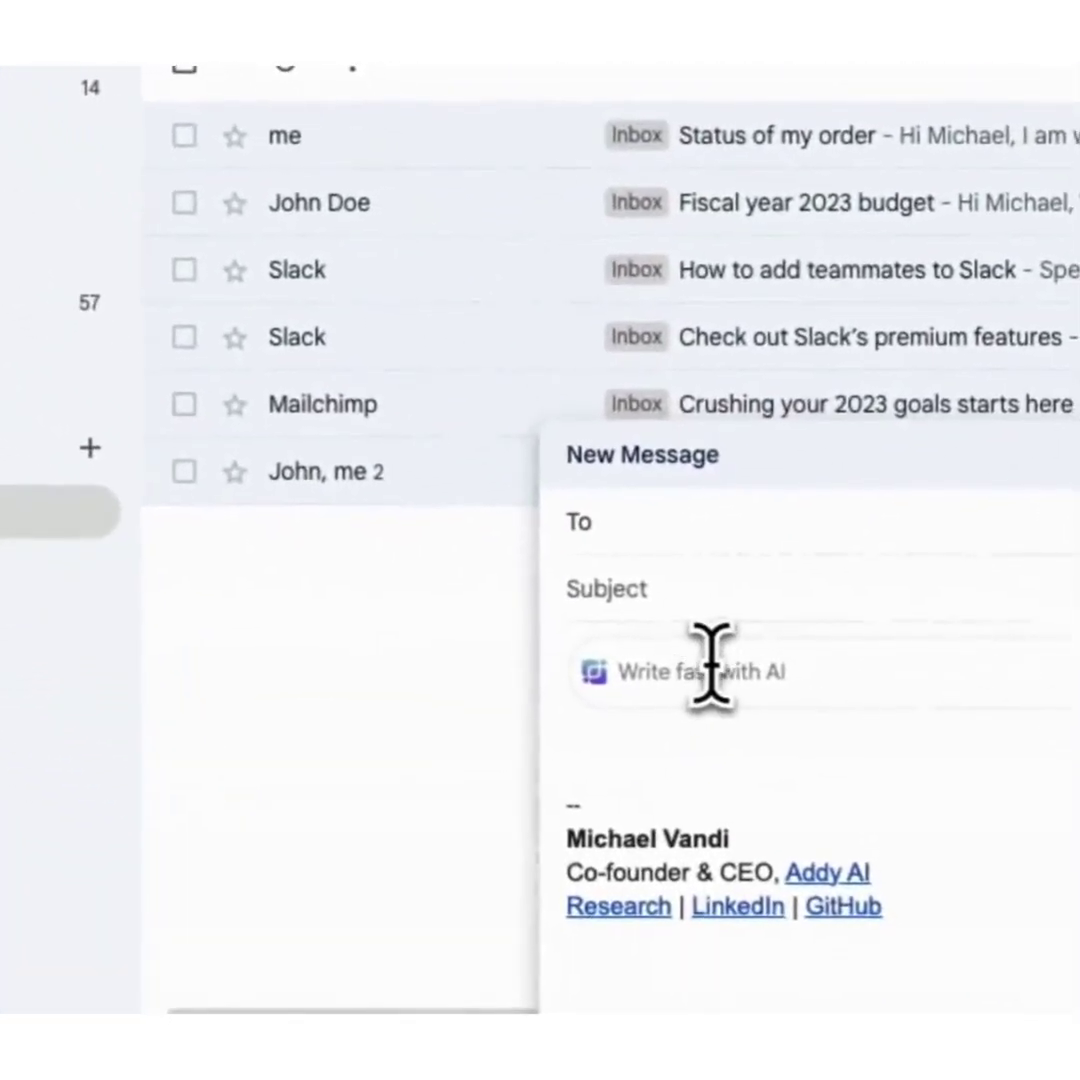
click(815, 780)
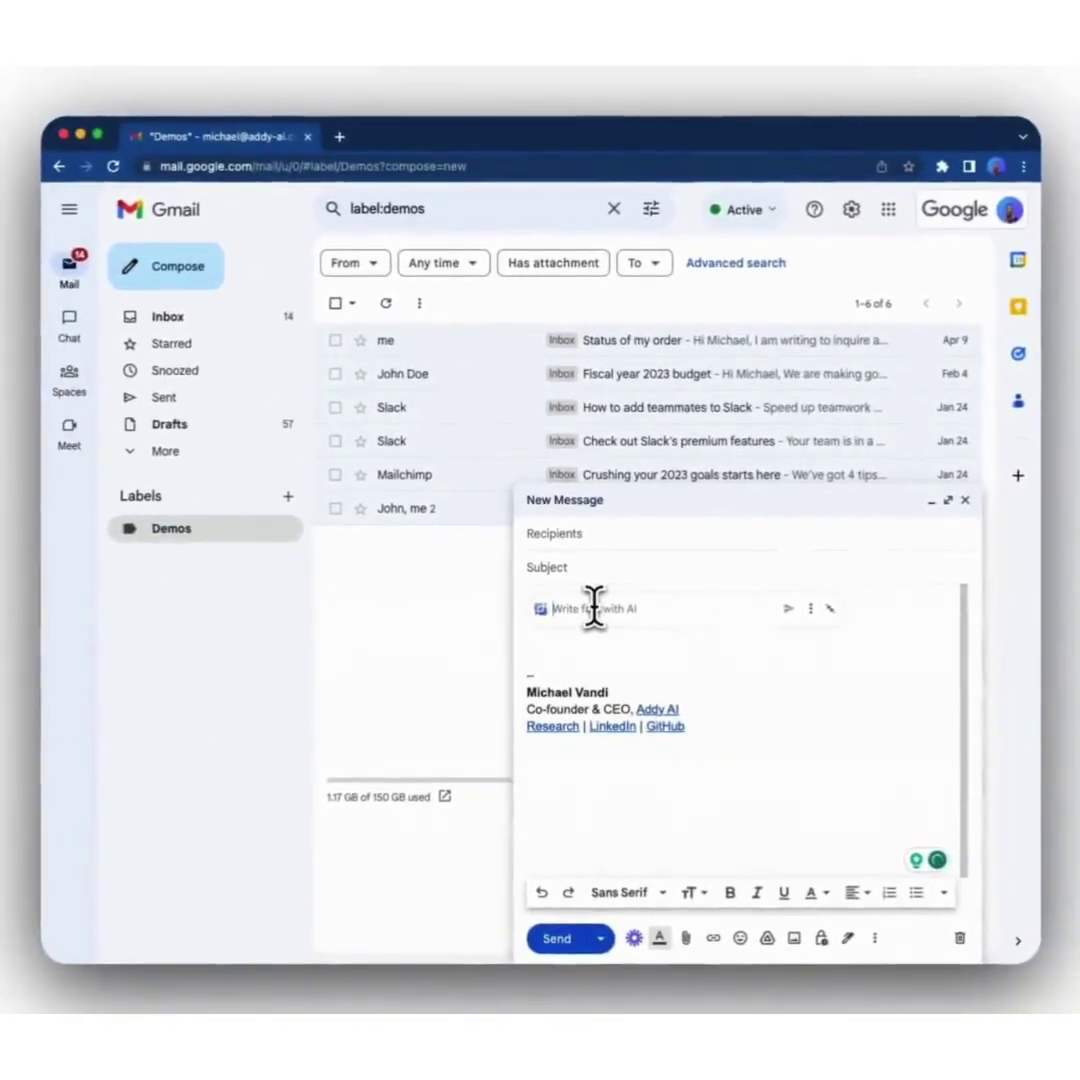
text(Write an email to schedule a meeting)
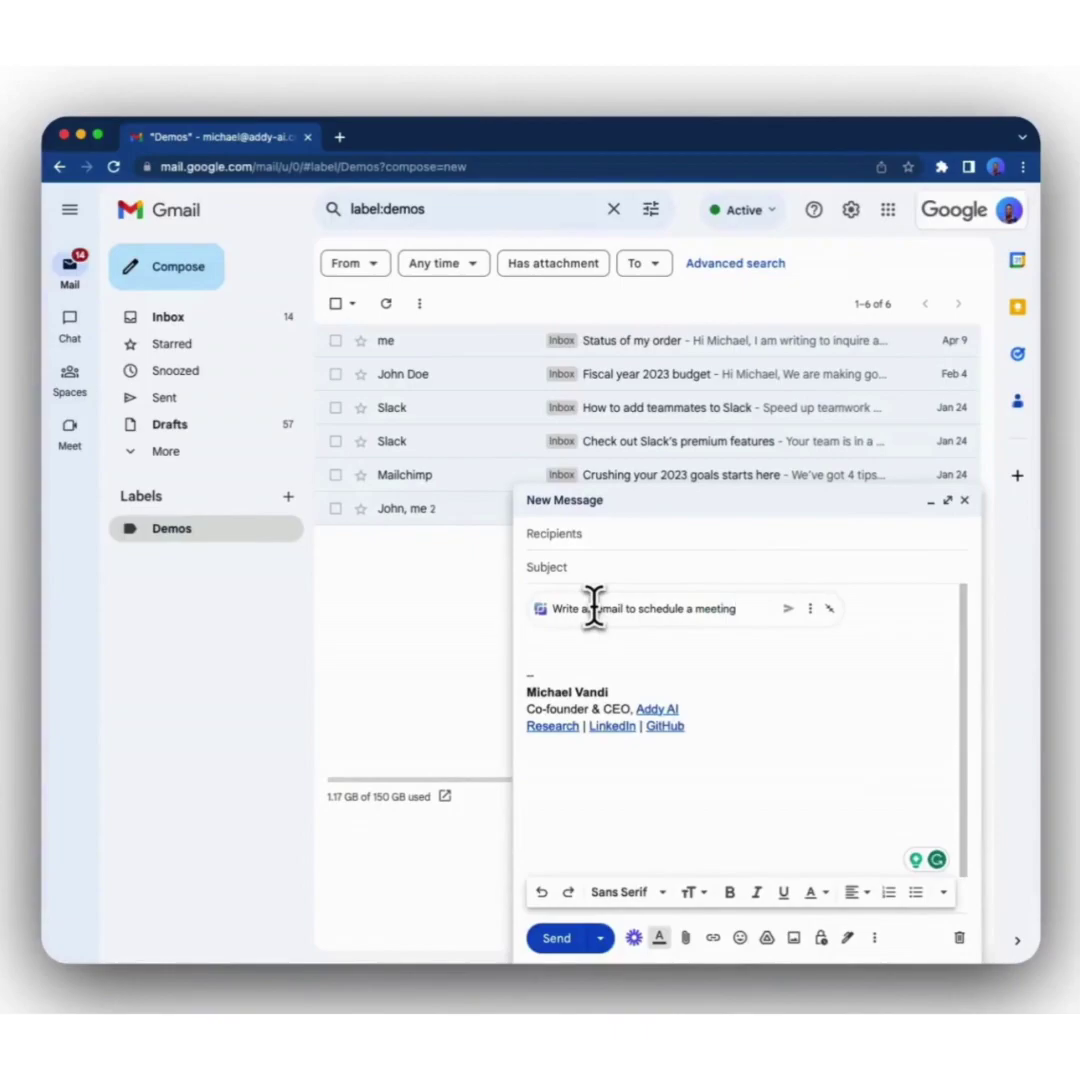
click(789, 610)
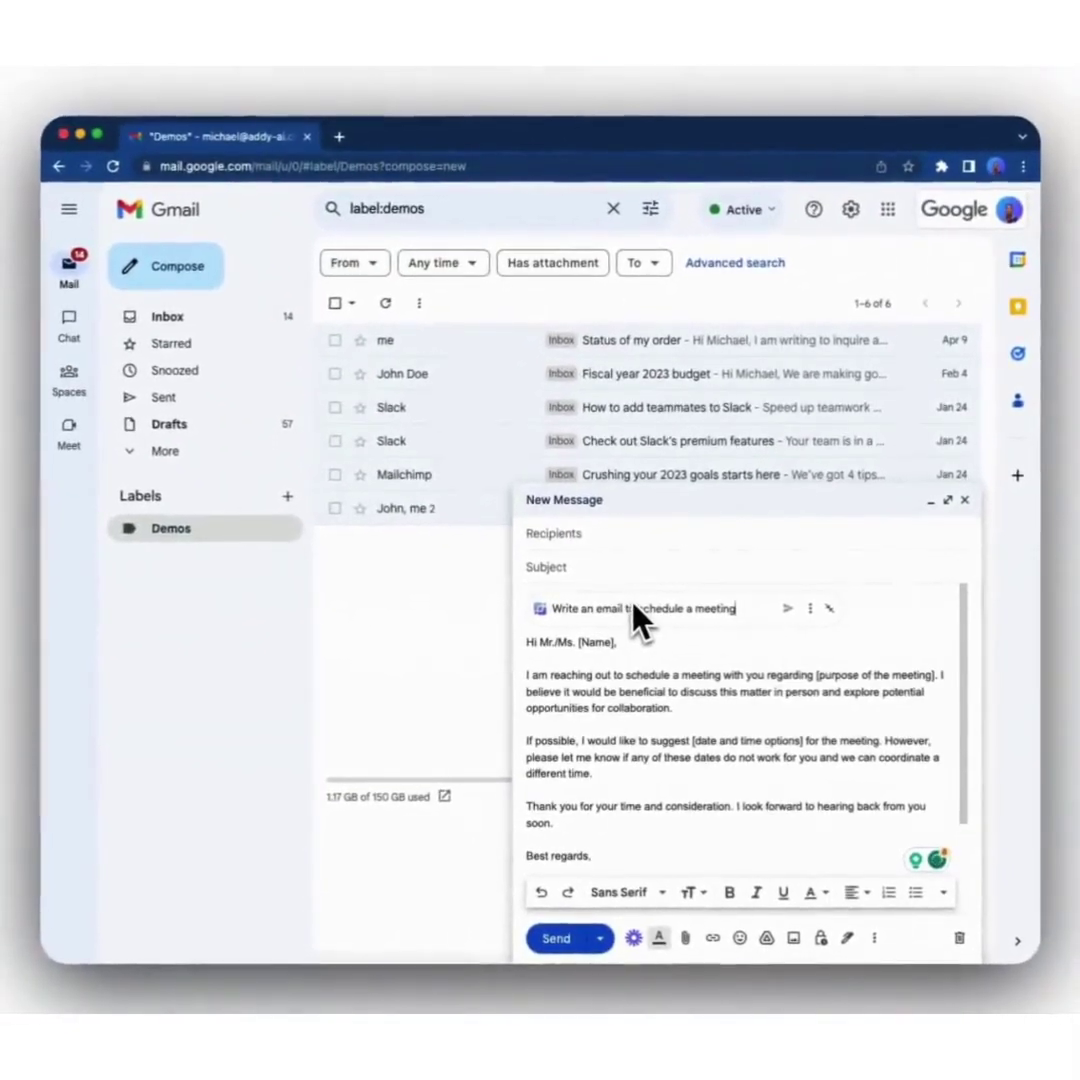
Step: Add a recipient and subject 'Schedule a meeting for new employee onboarding', then regenerate the body
click(622, 536)
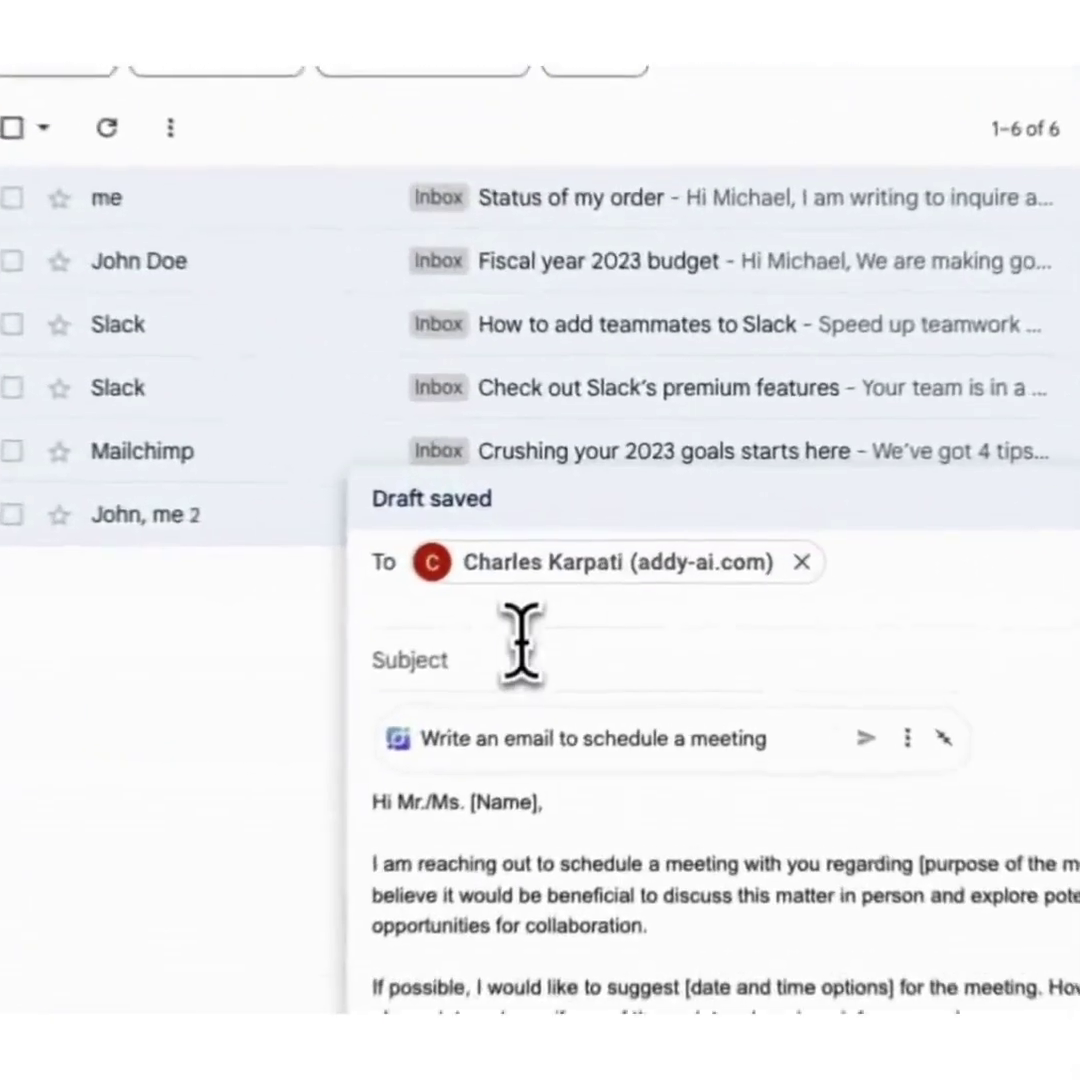
click(540, 580)
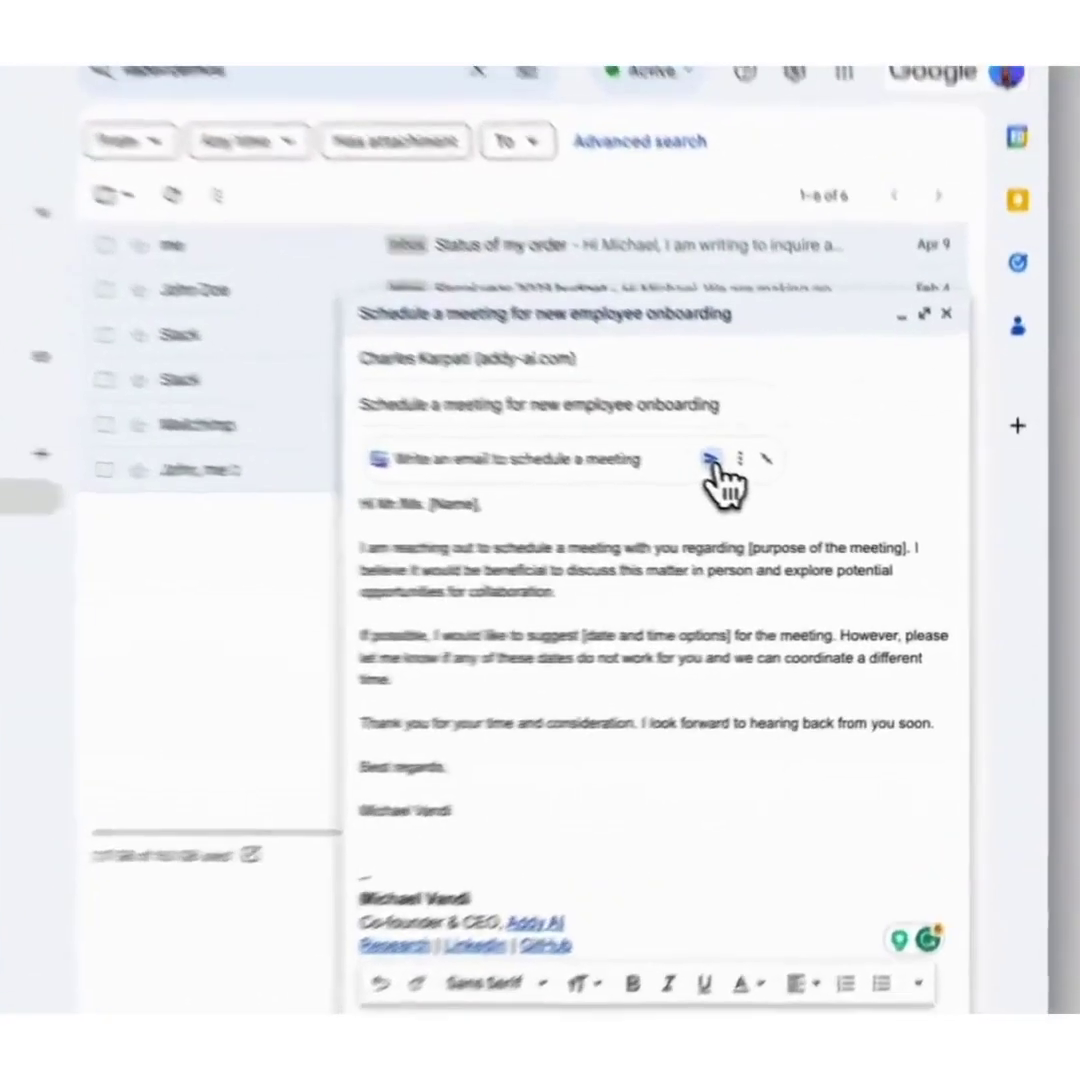
click(789, 500)
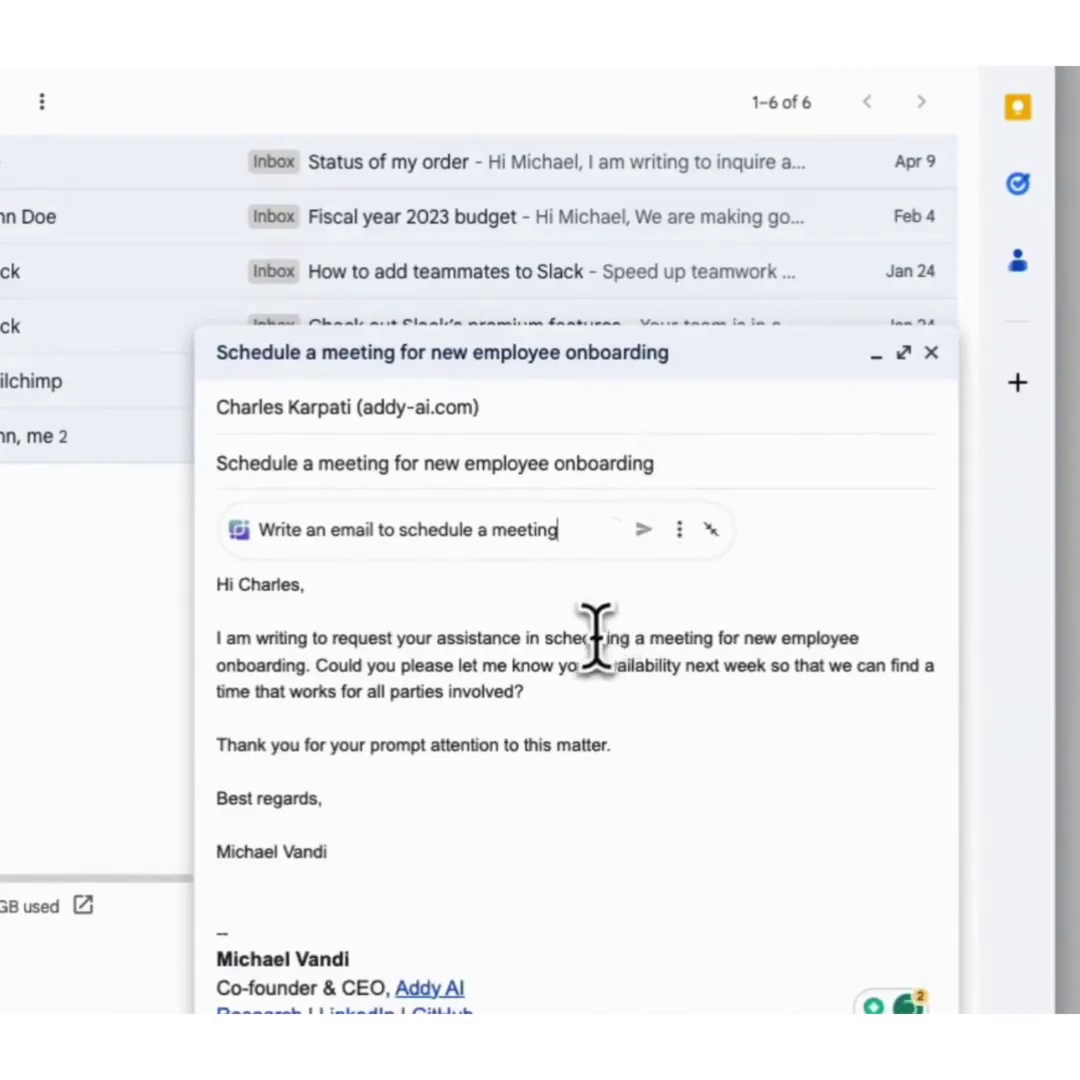
drag(633, 640, 678, 690)
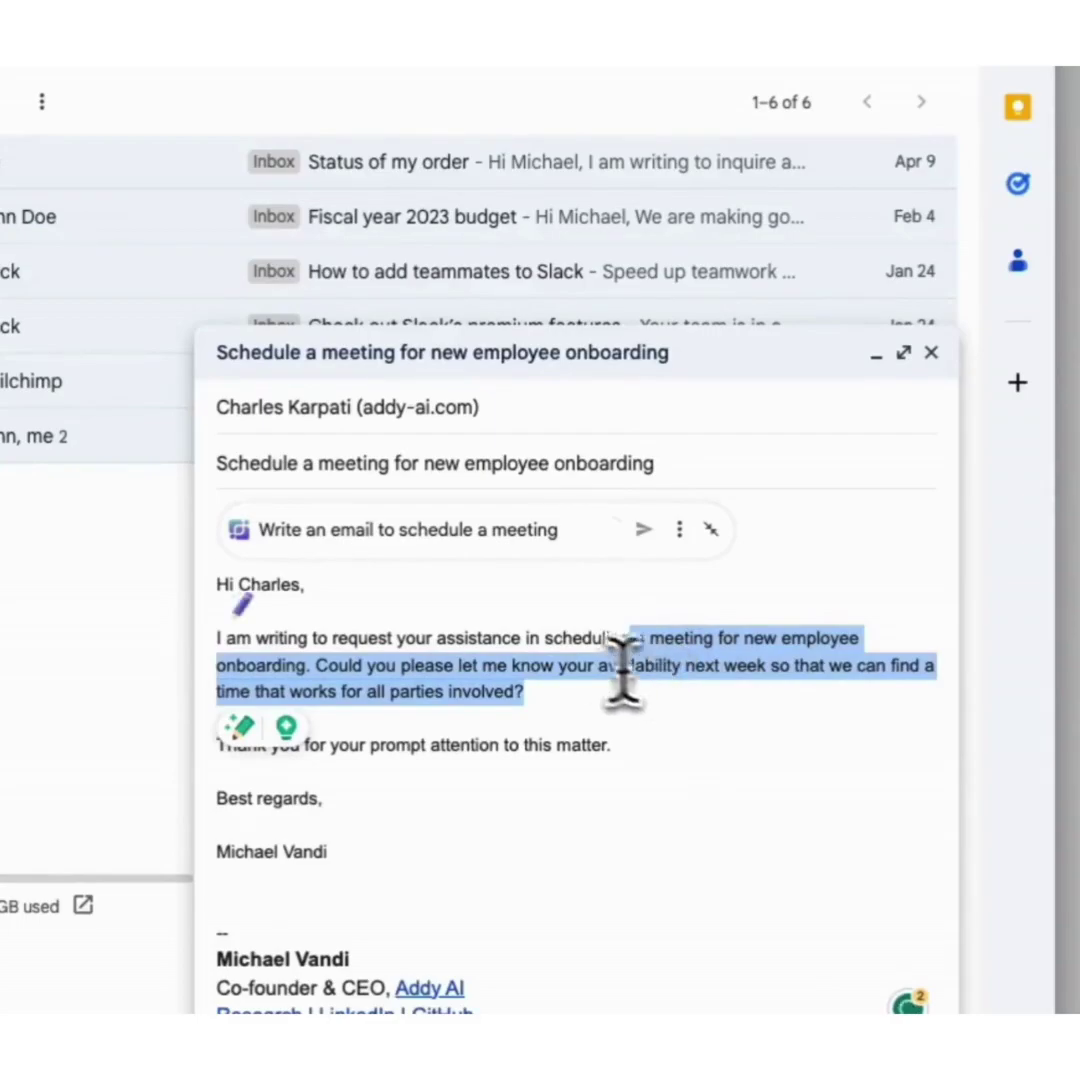
click(569, 518)
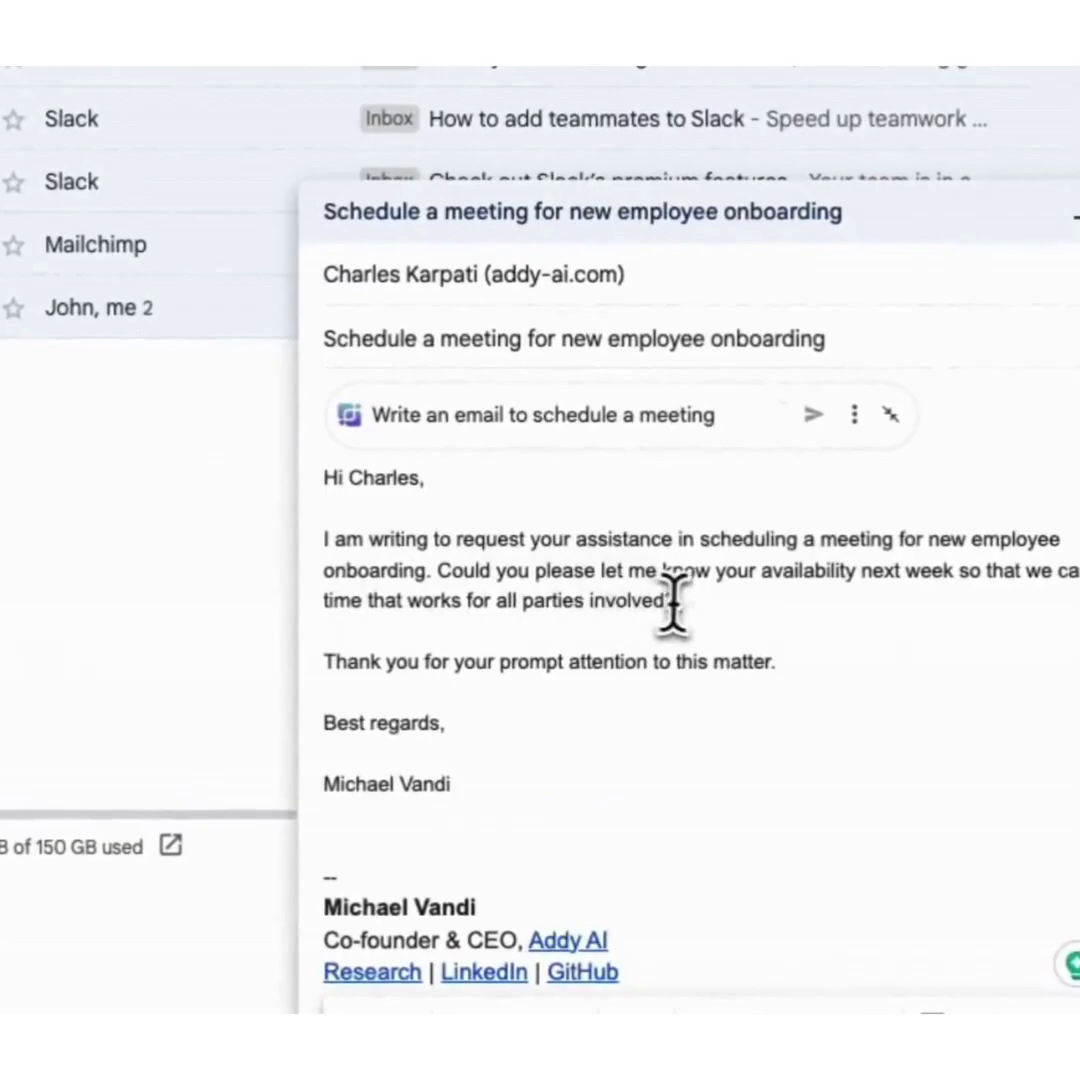
drag(677, 603, 334, 549)
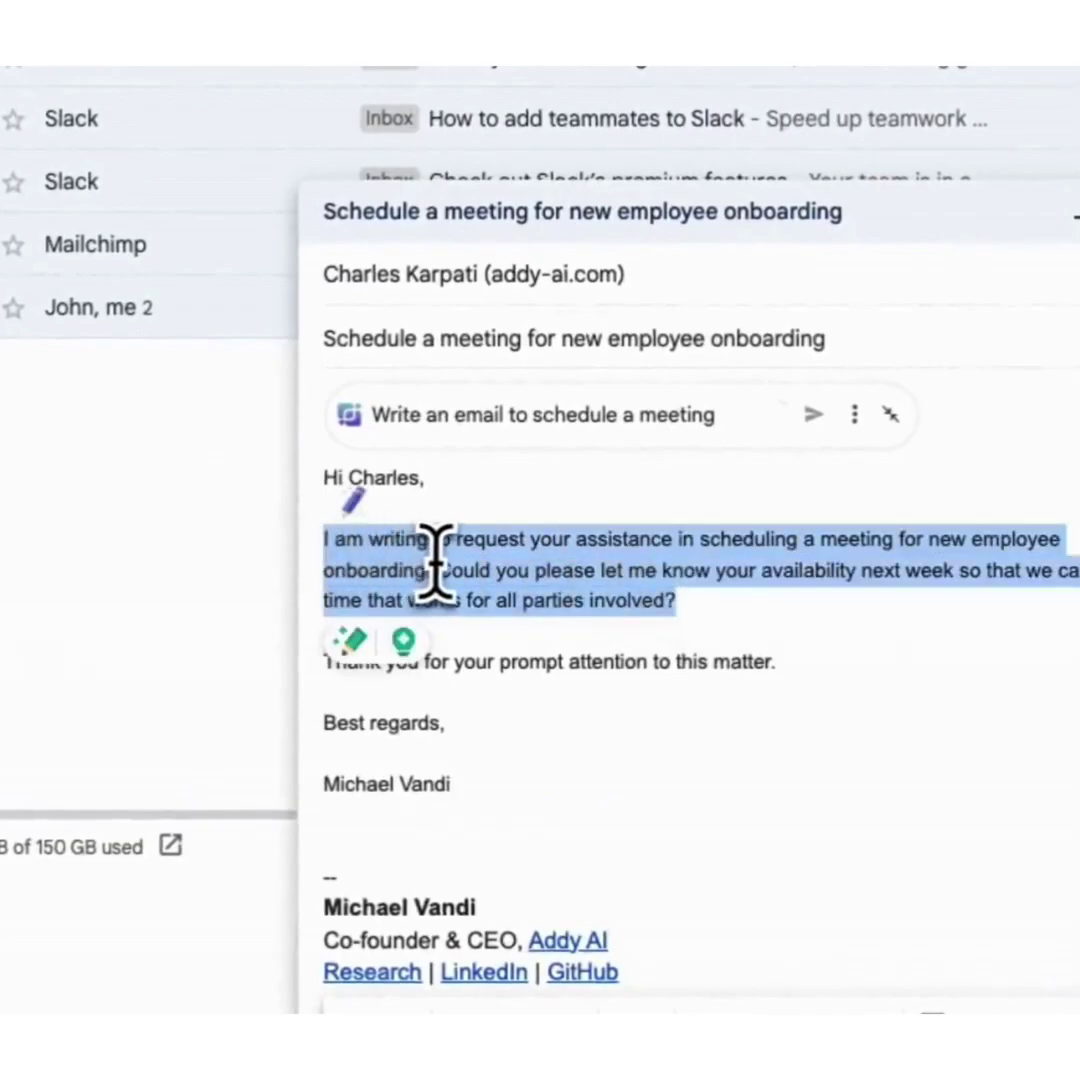
Step: Rewrite the first paragraph with 'make it sound like a 12 year old' and insert it
click(353, 502)
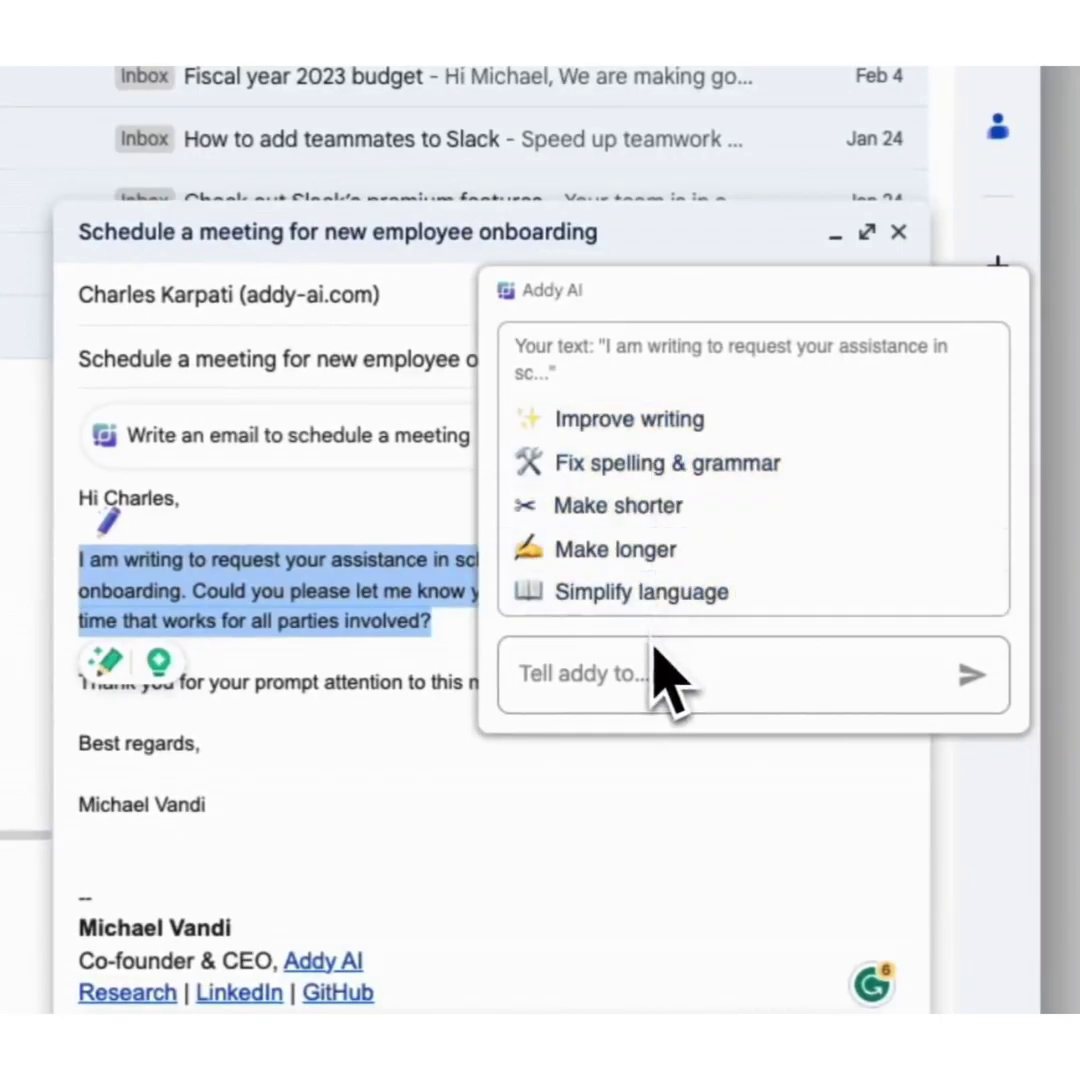
click(635, 672)
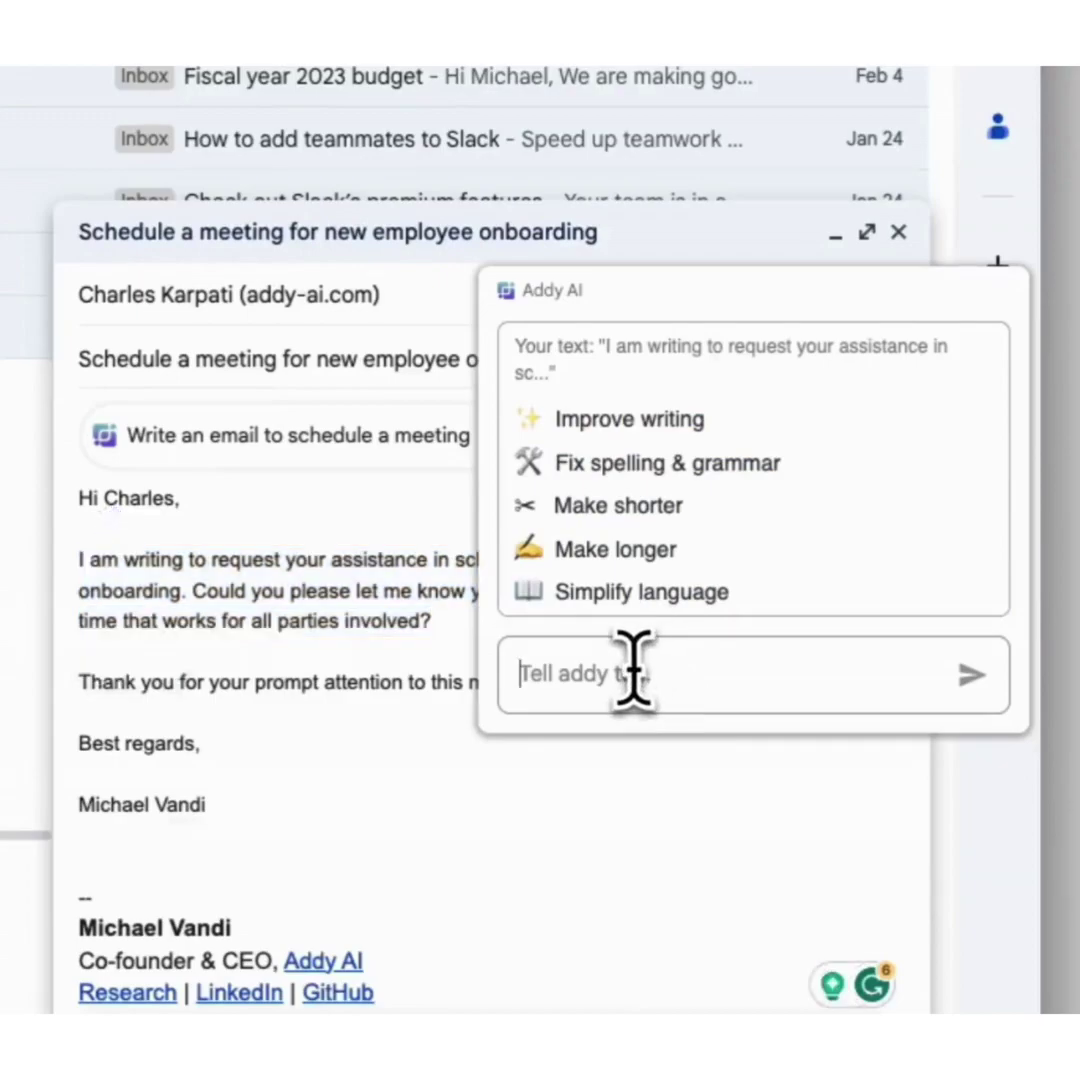
text(make it sound like a 12 year ol)
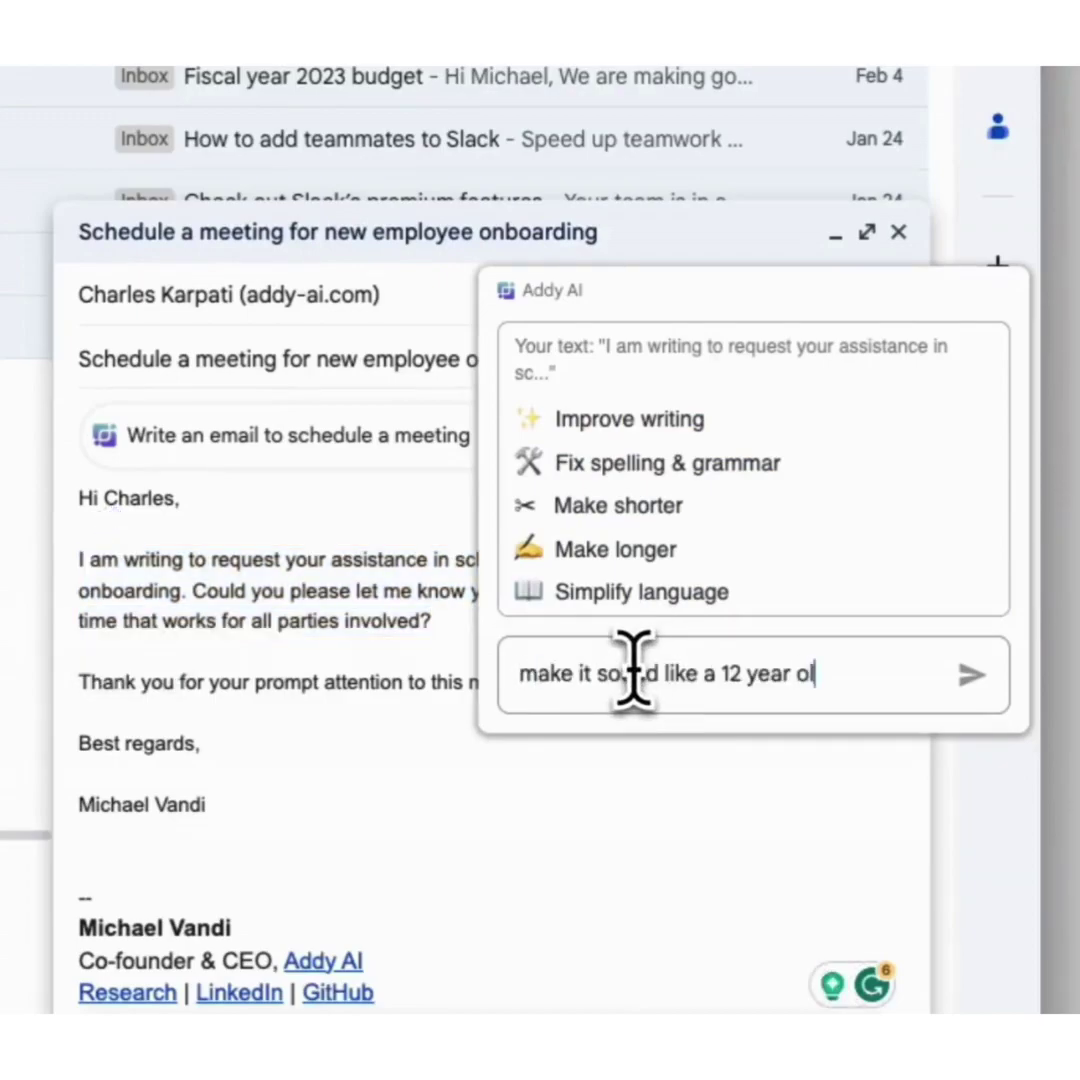
text(d)
click(971, 675)
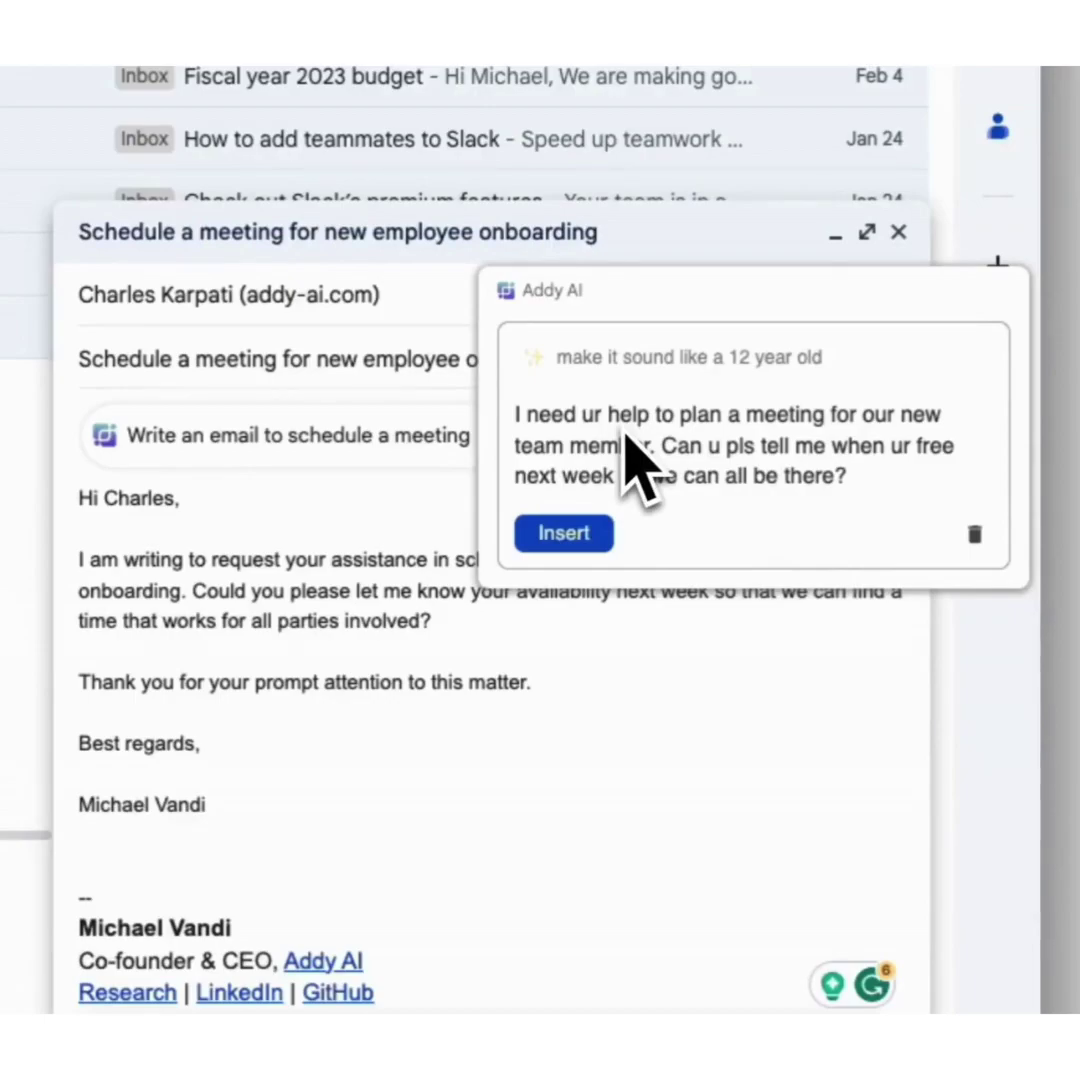
click(566, 535)
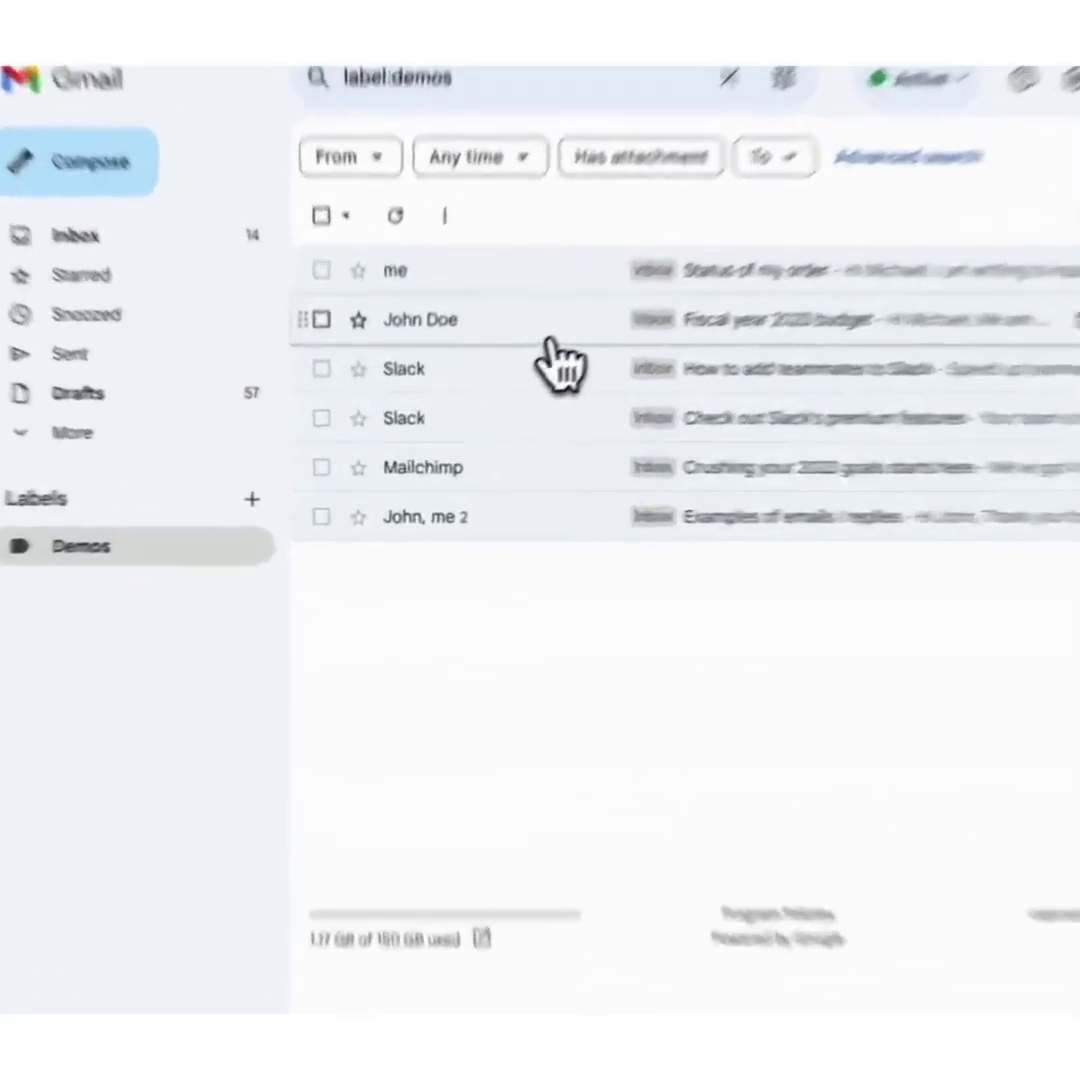
Step: Reply to the Fiscal year 2023 budget email with an AI reply in the Not Interested tone
click(490, 374)
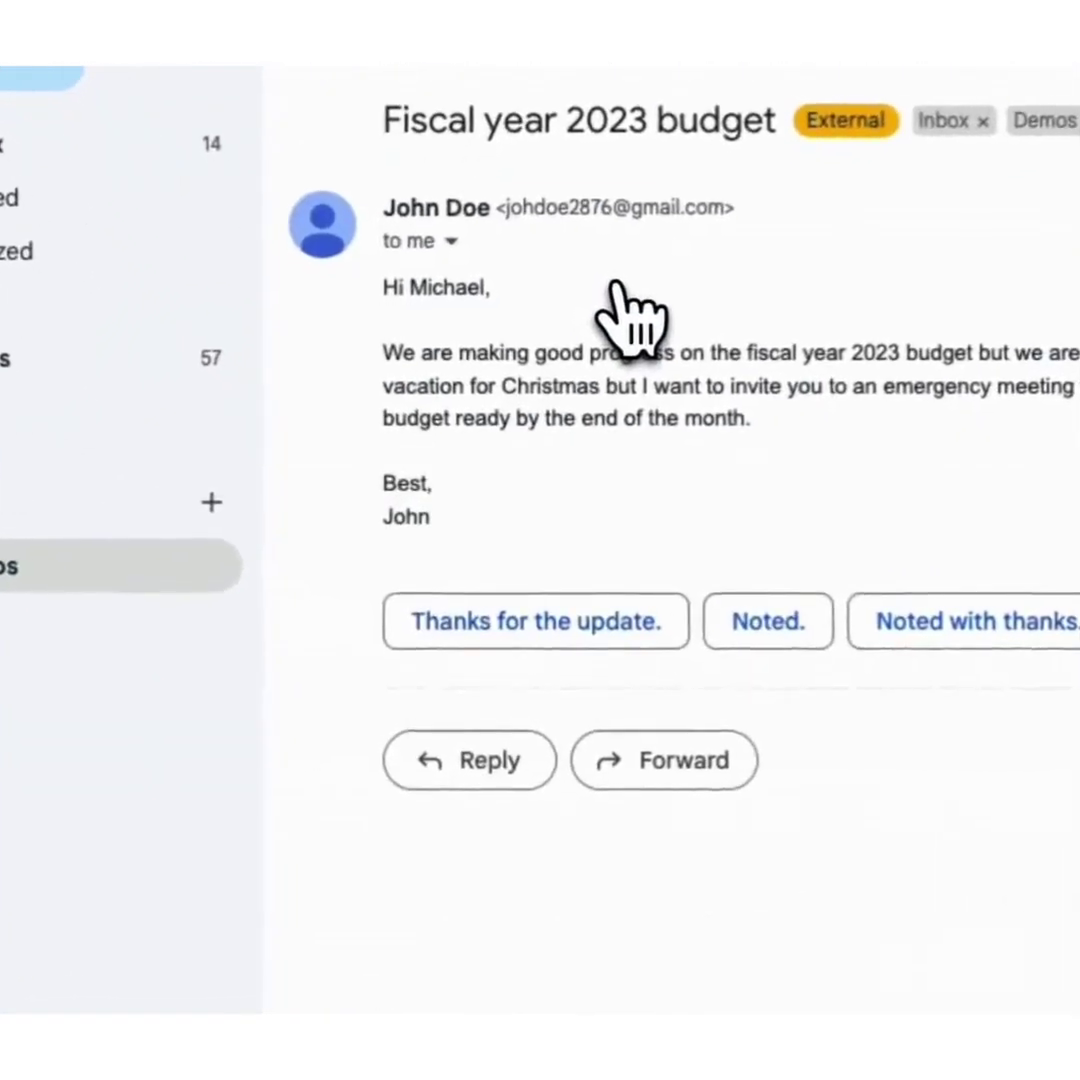
click(505, 765)
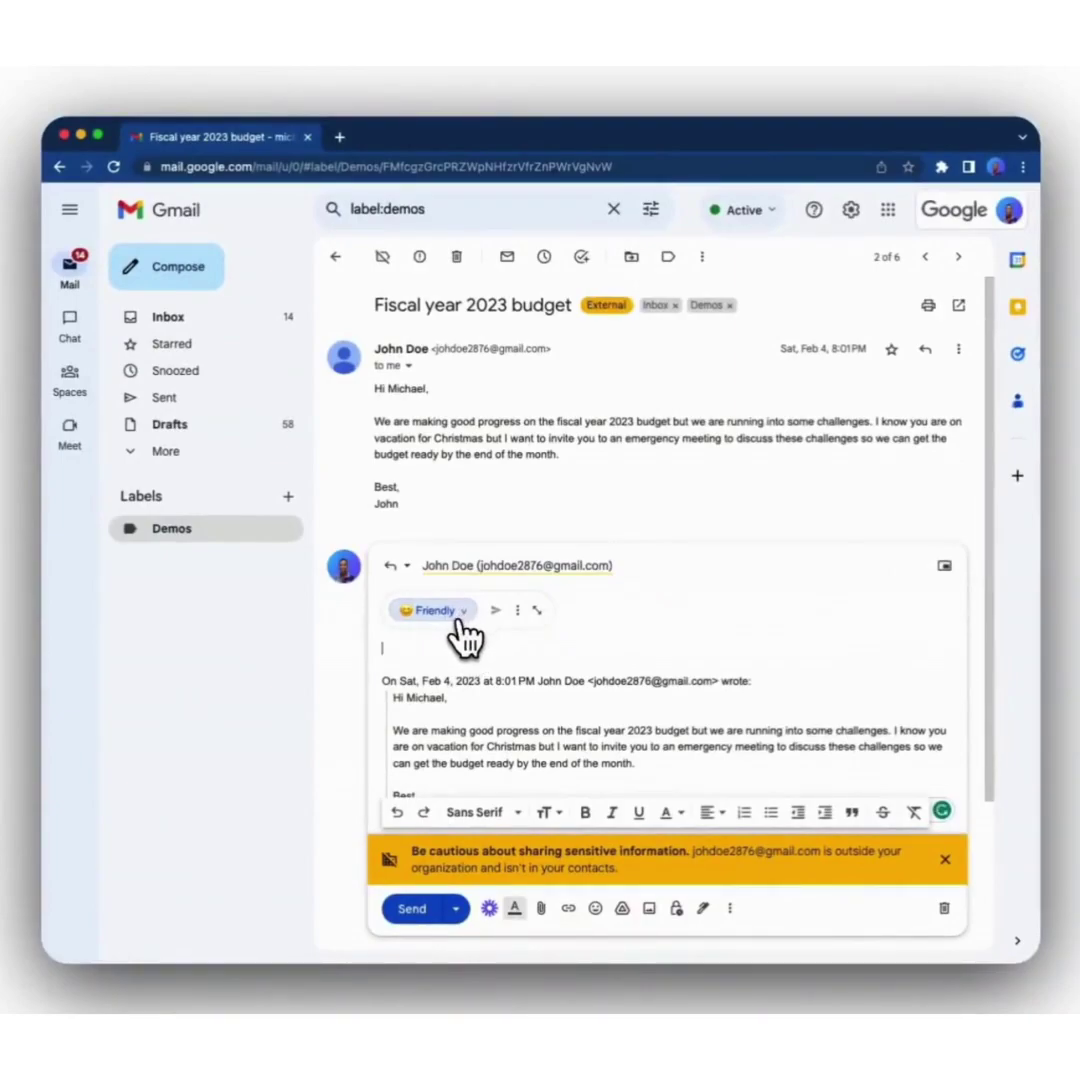
click(460, 622)
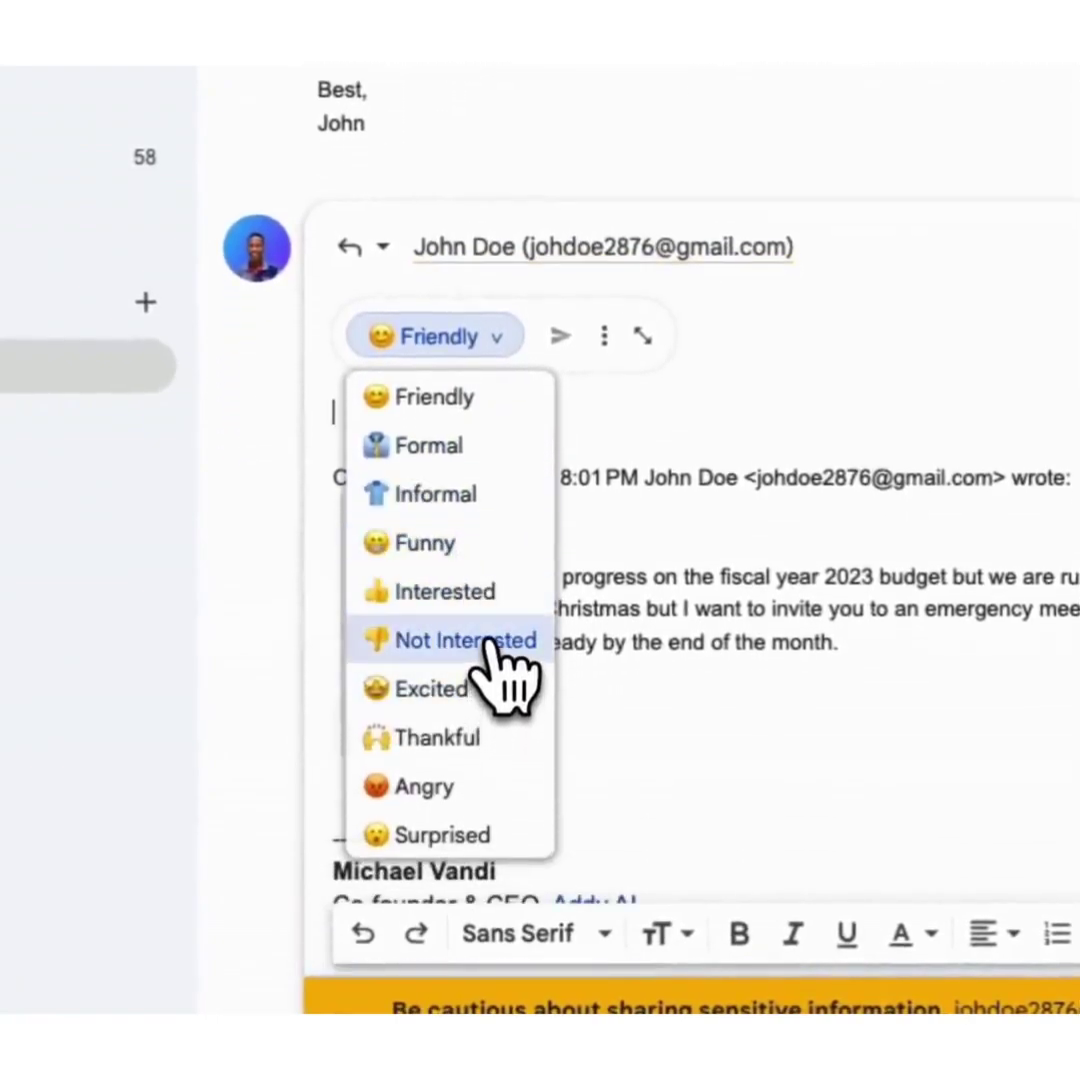
click(500, 645)
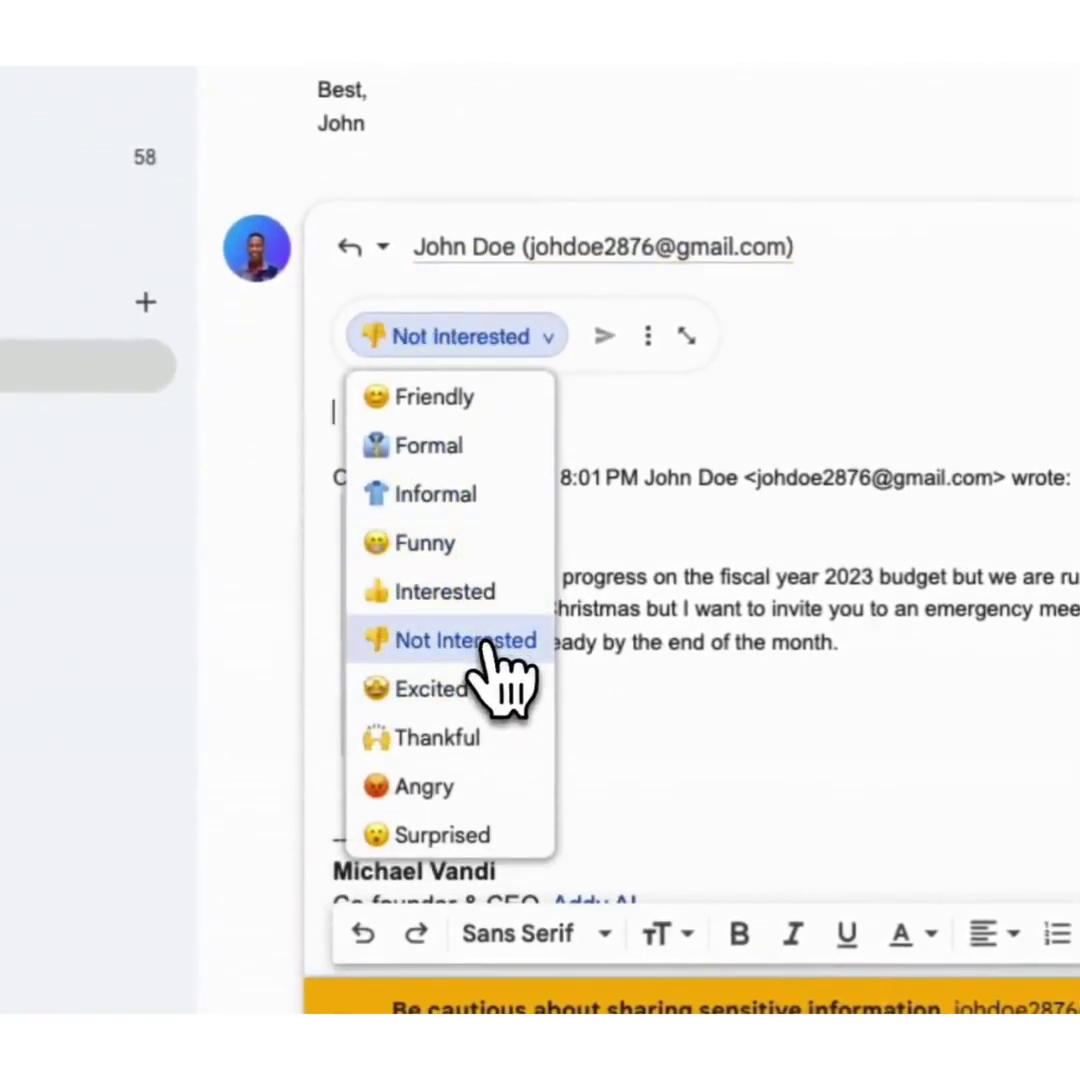
scroll(603, 470, up, 1)
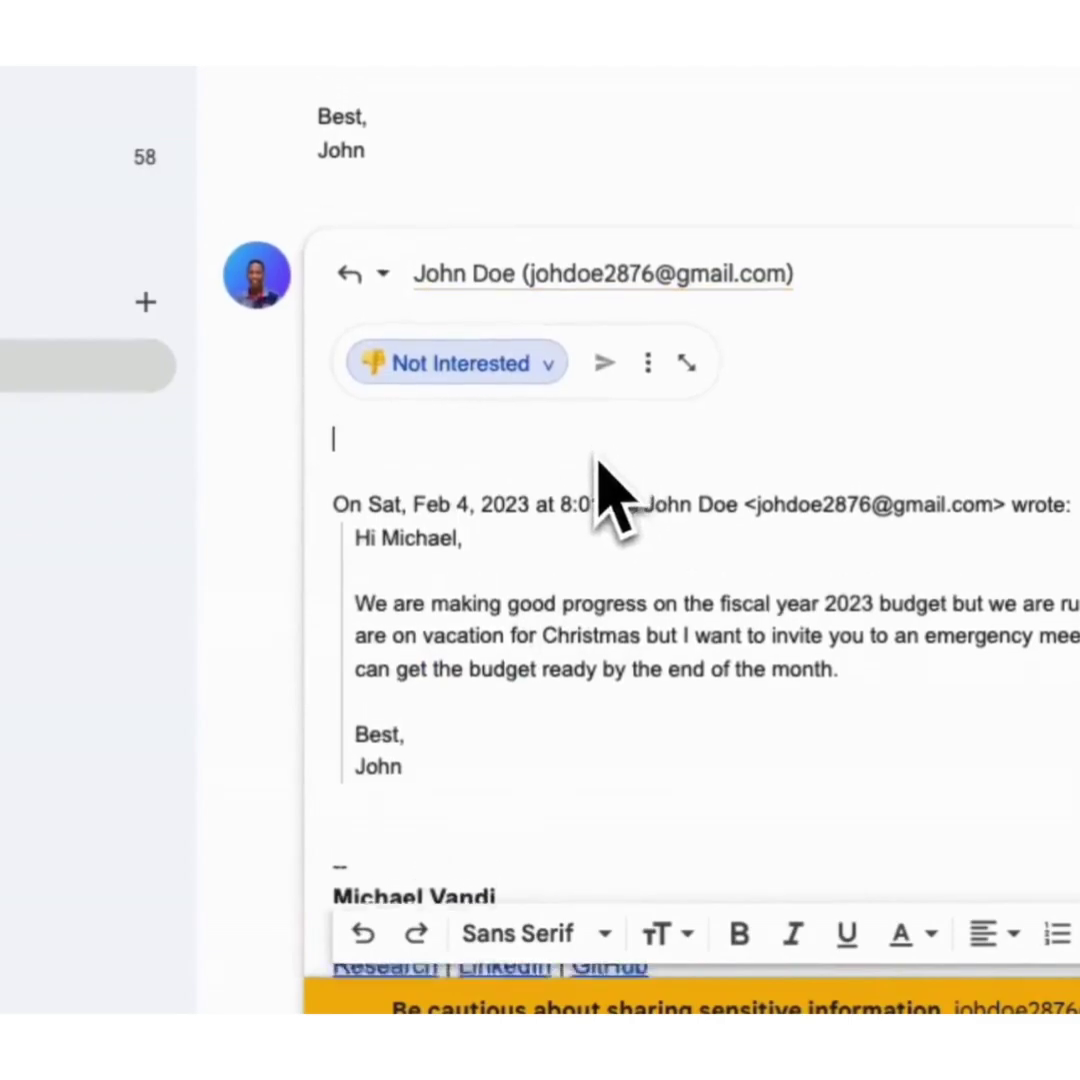
click(490, 405)
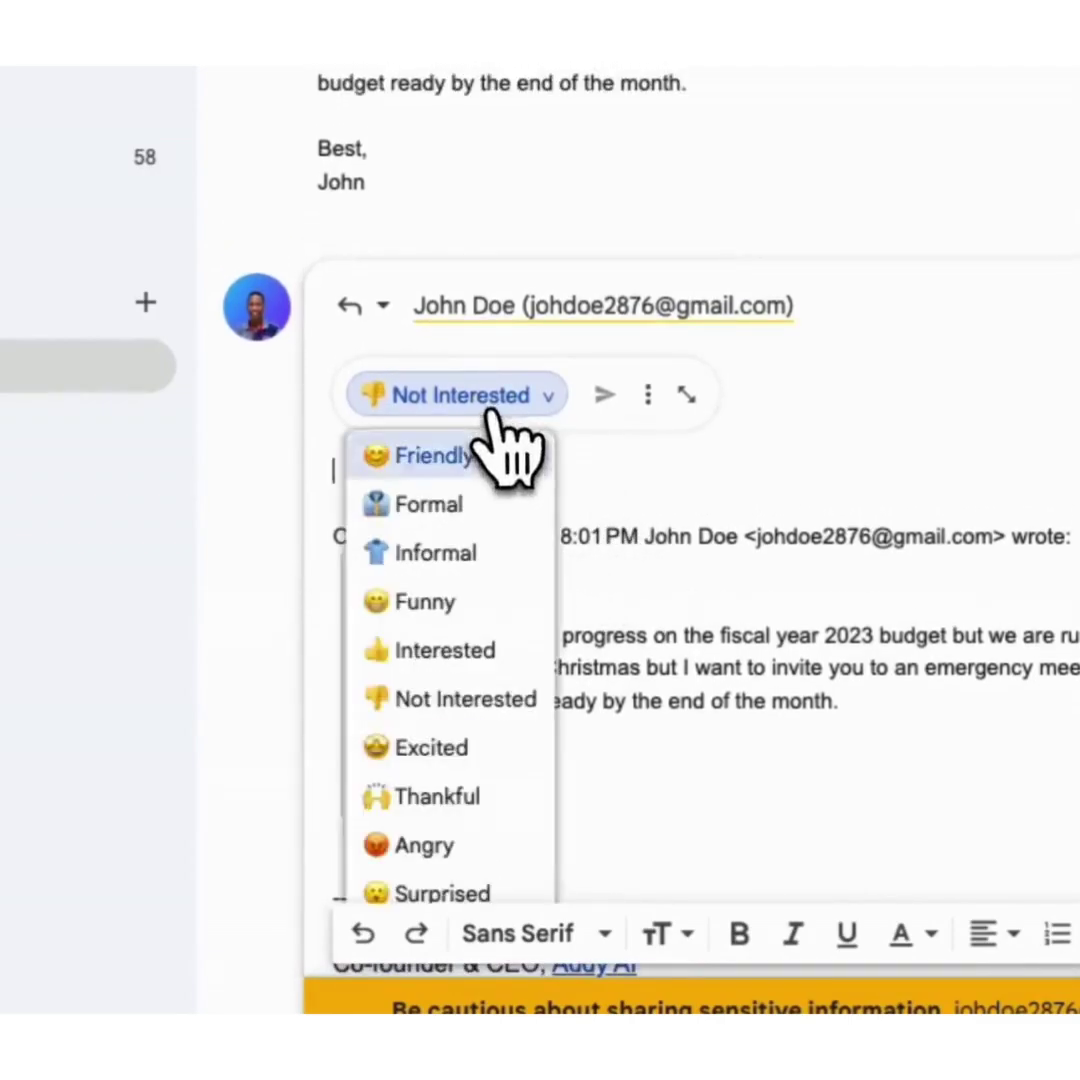
click(465, 702)
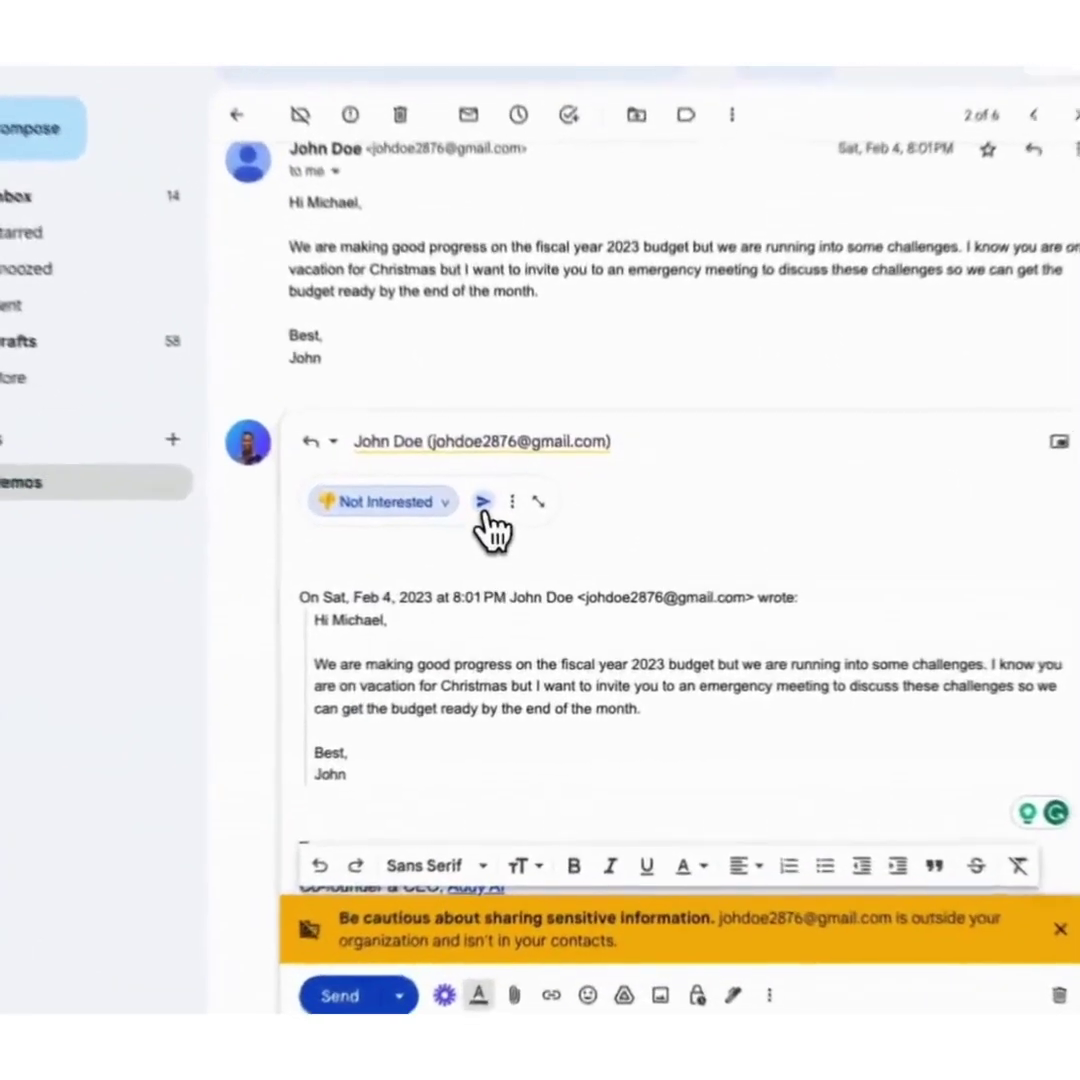
click(517, 543)
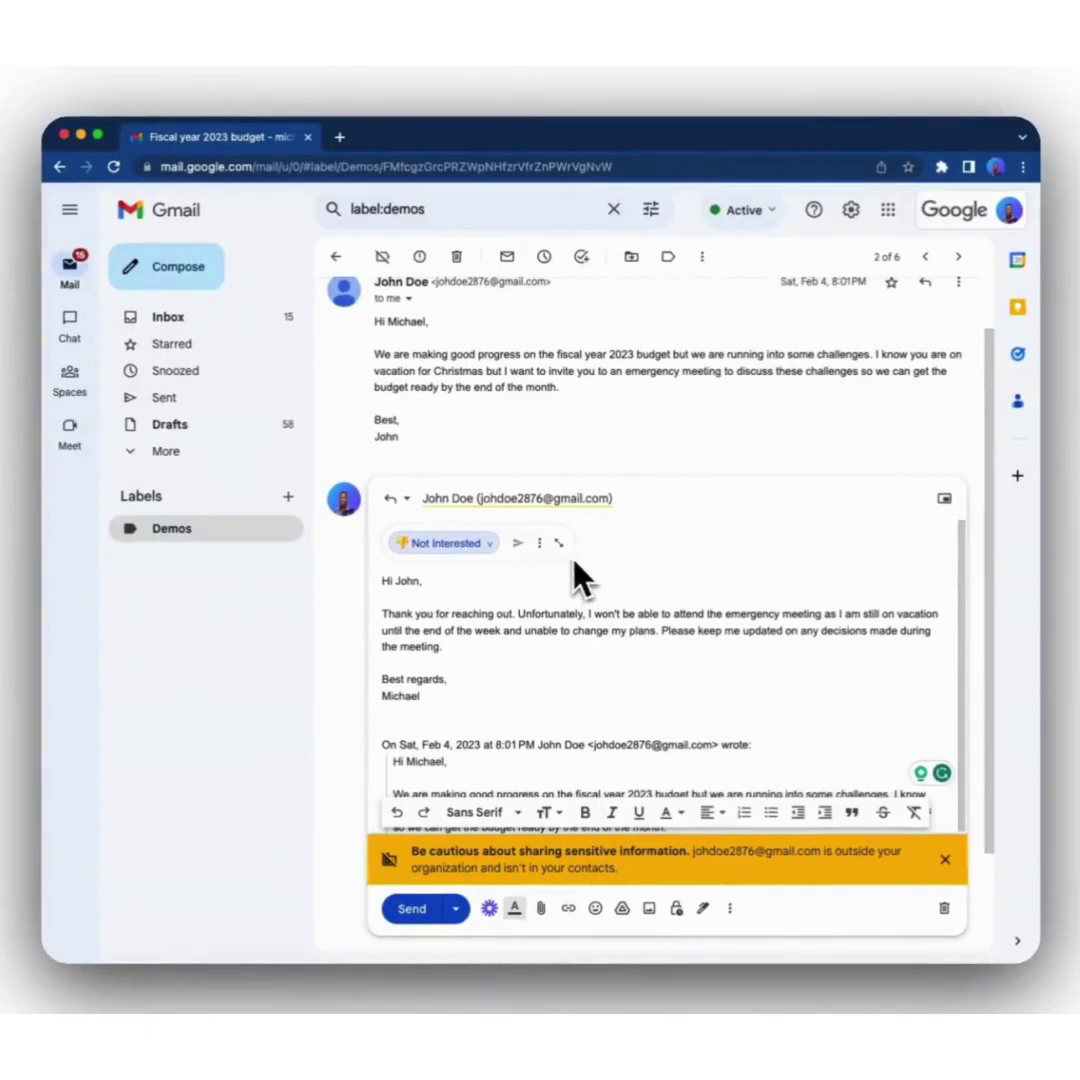
Step: Regenerate the reply with the instruction 'I'm only available after christmas' and select the vacation sentence
click(558, 543)
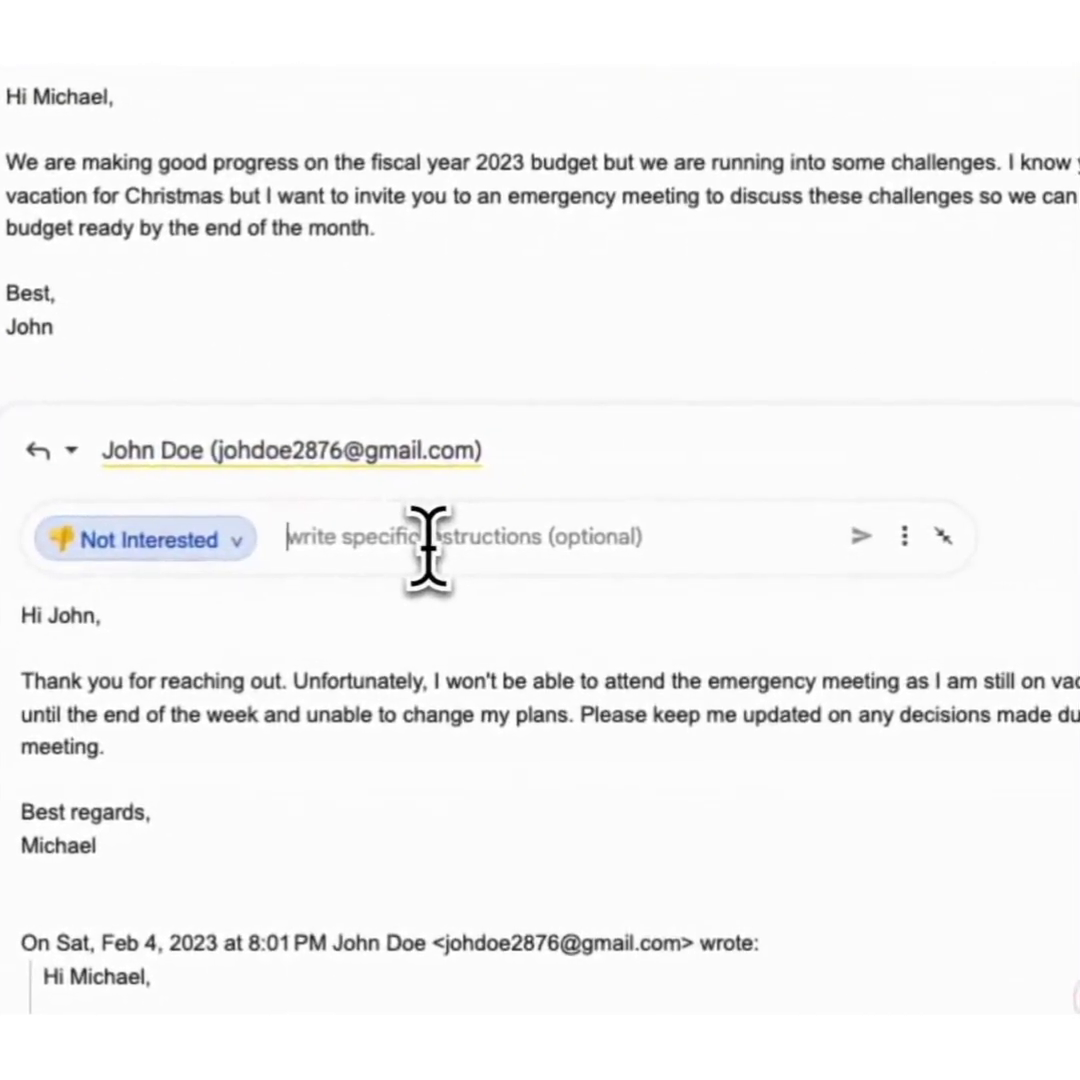
text(I'm a)
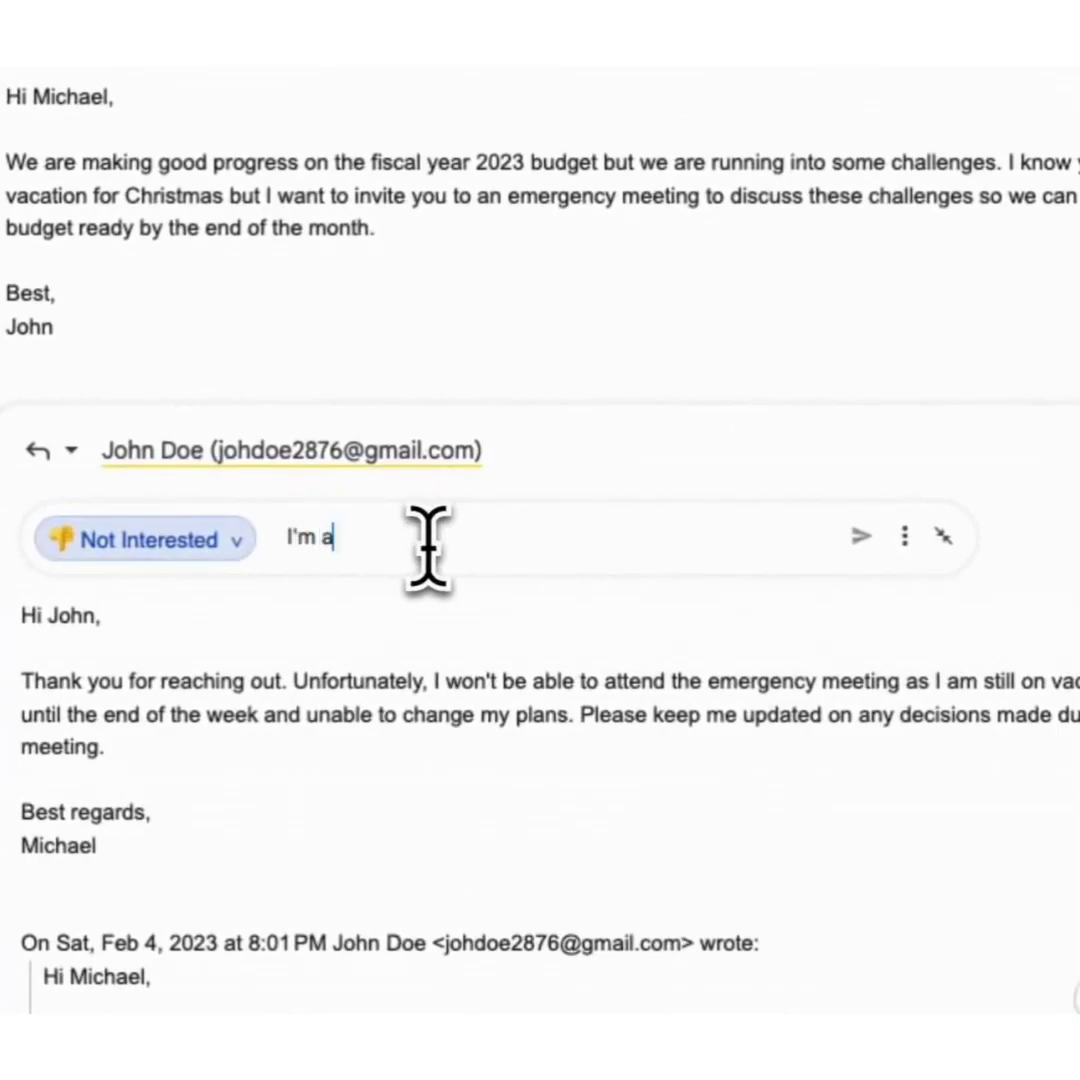
text('m only available after christmas)
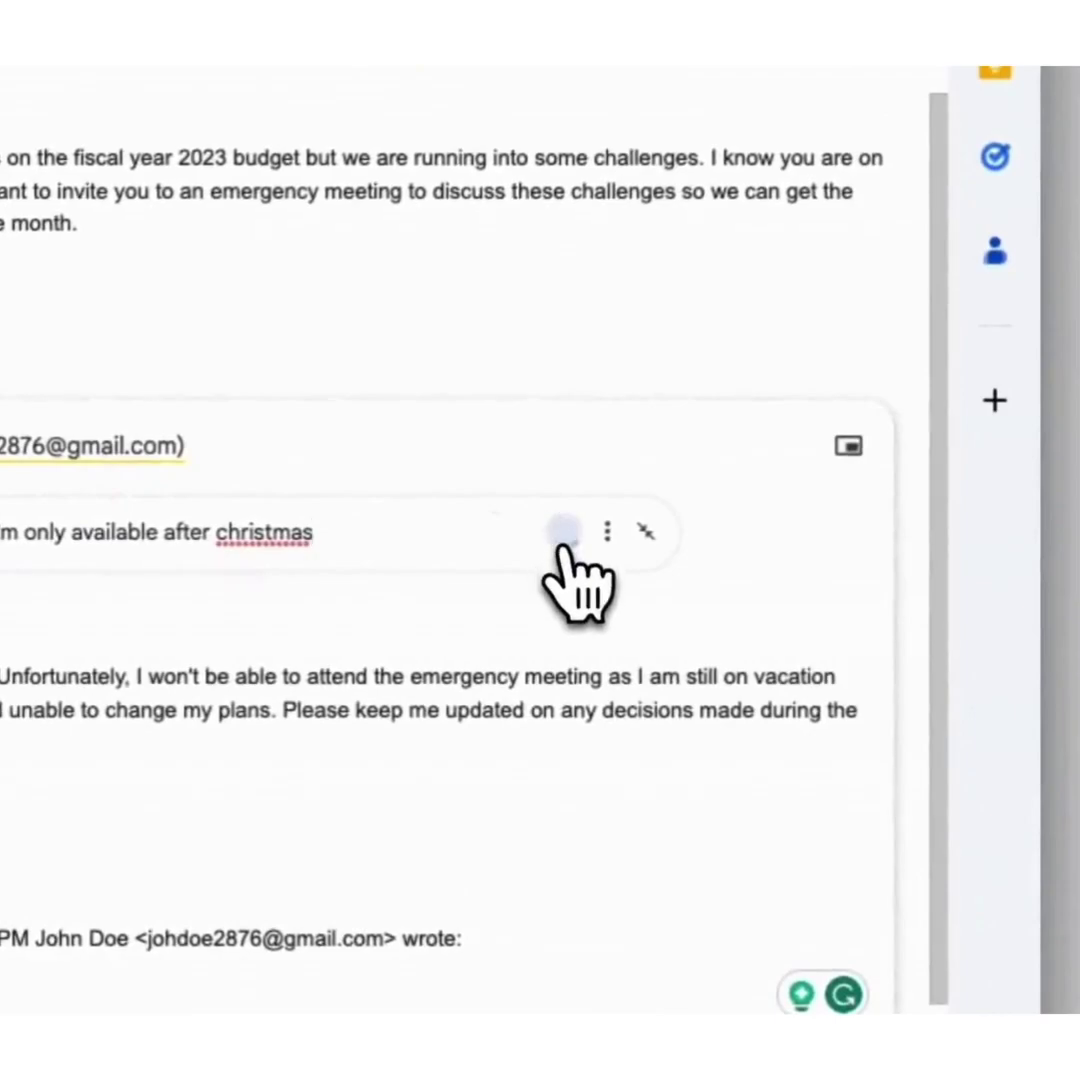
click(563, 535)
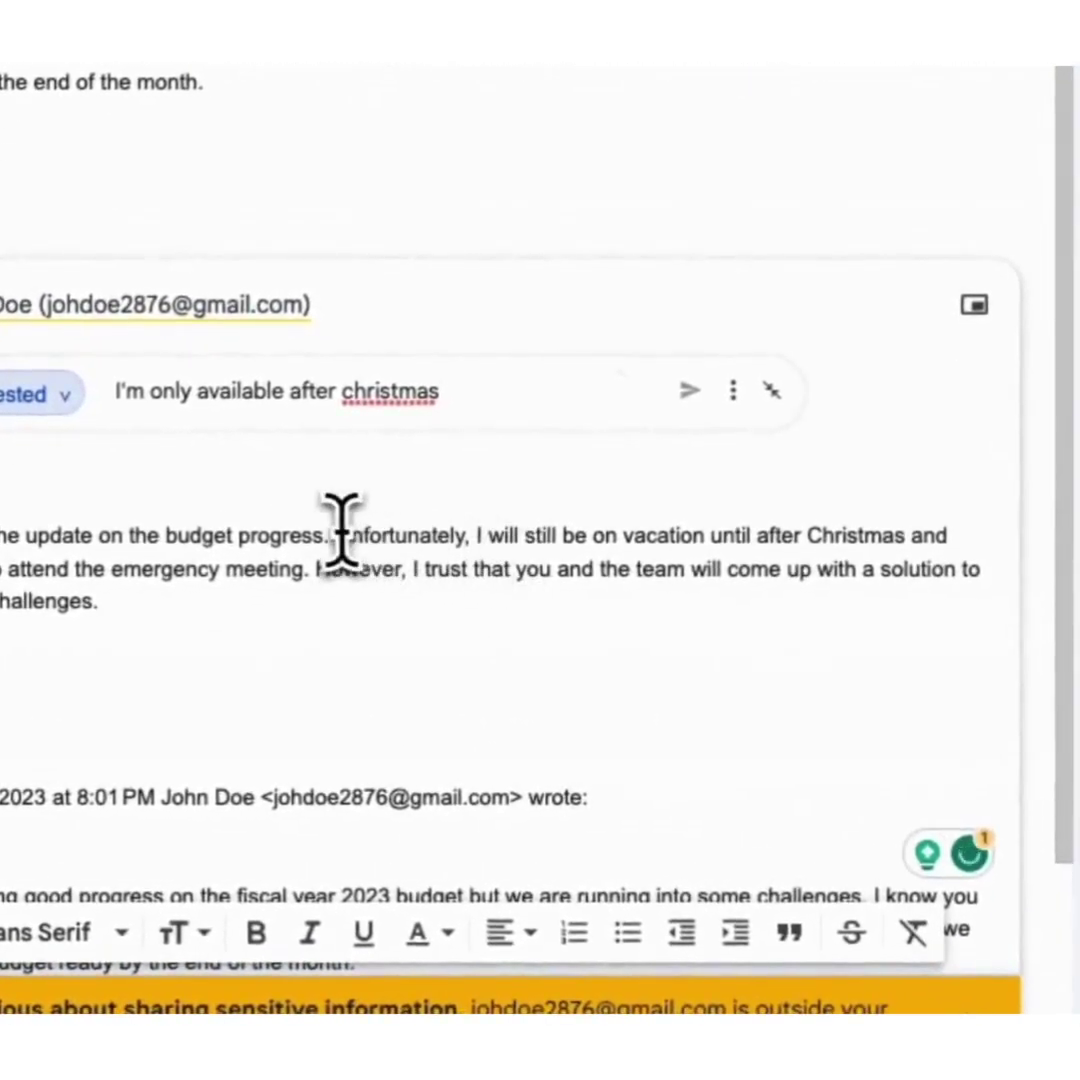
drag(340, 535, 745, 548)
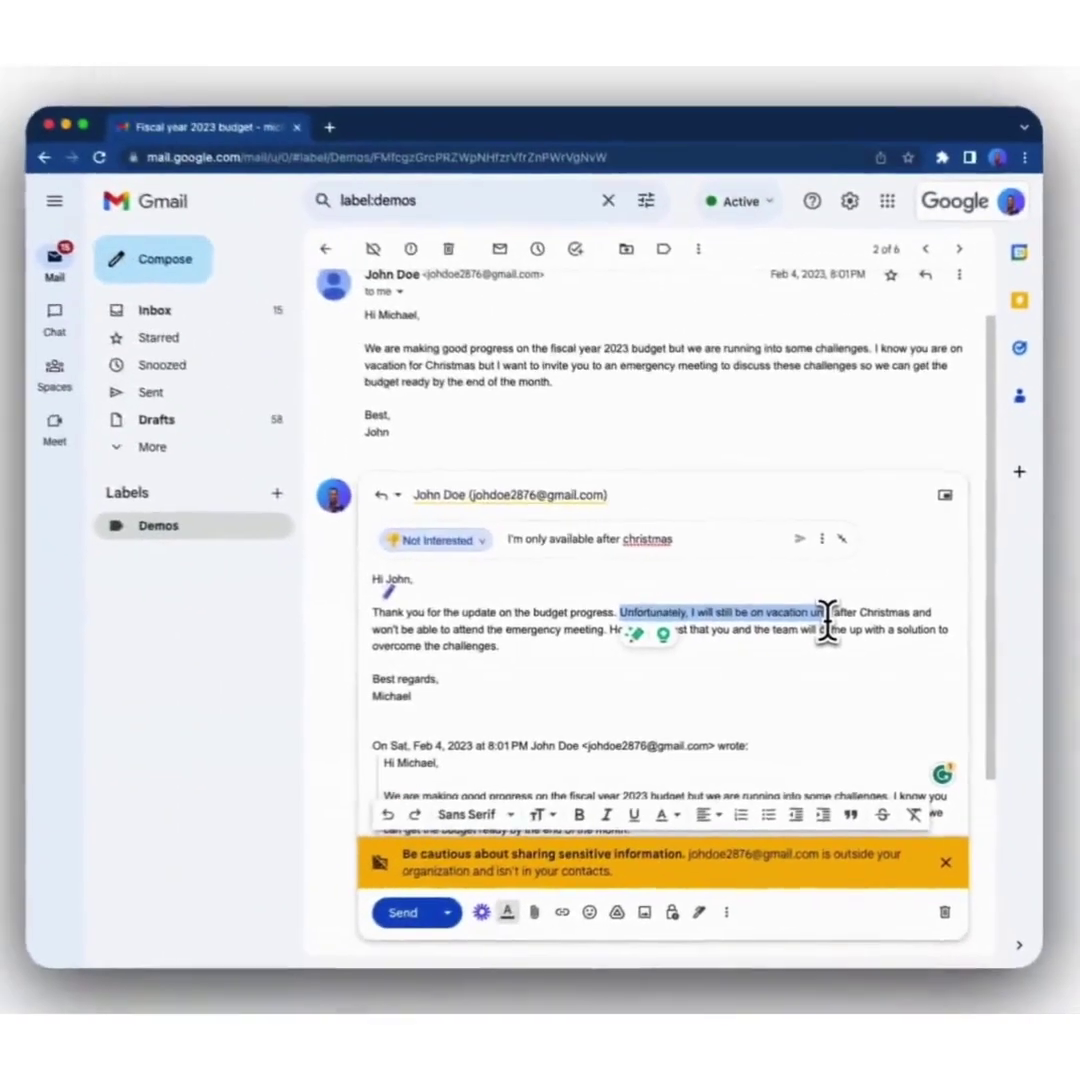
Step: Switch Addy's writing language to Español, save it, and regenerate the reply
click(828, 614)
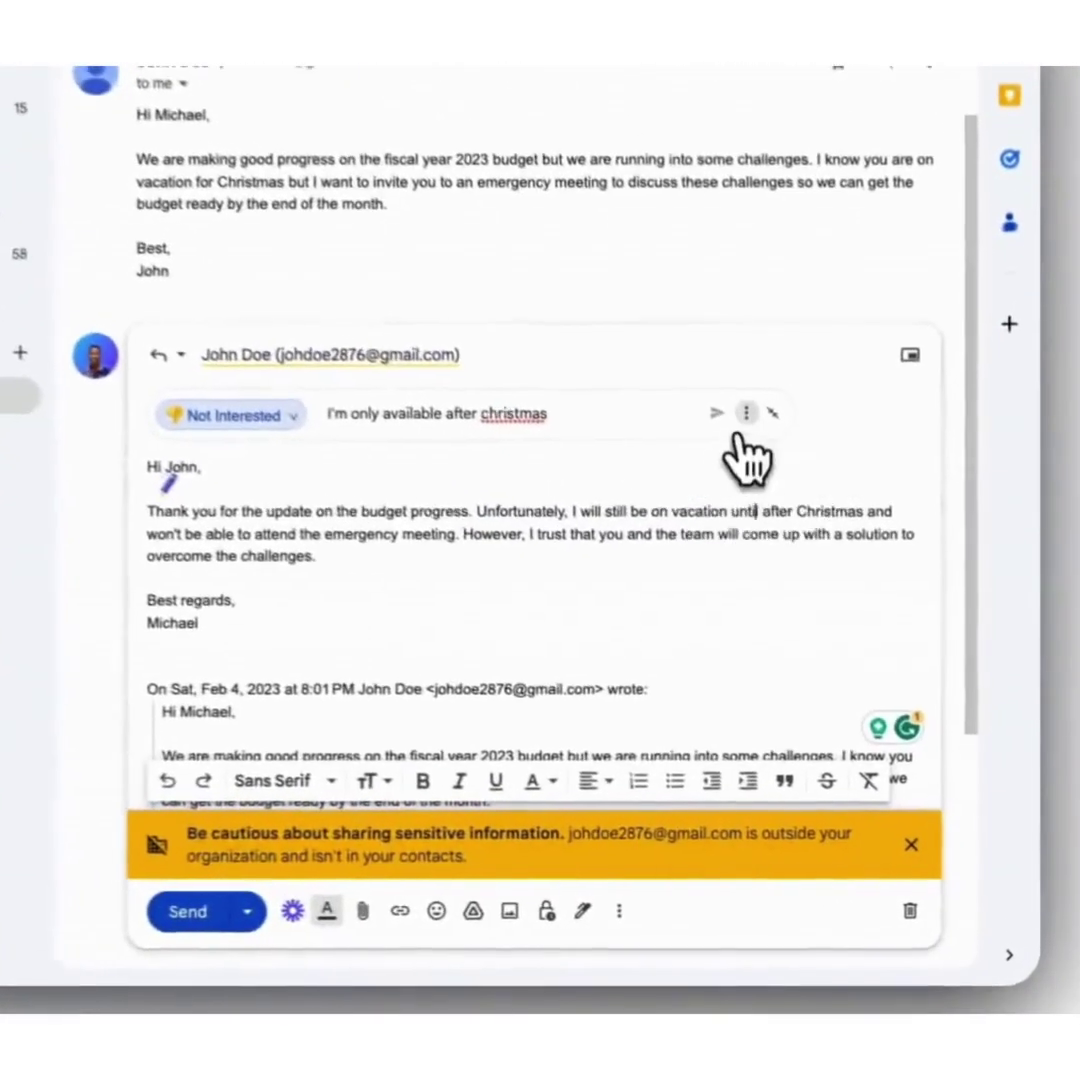
click(740, 402)
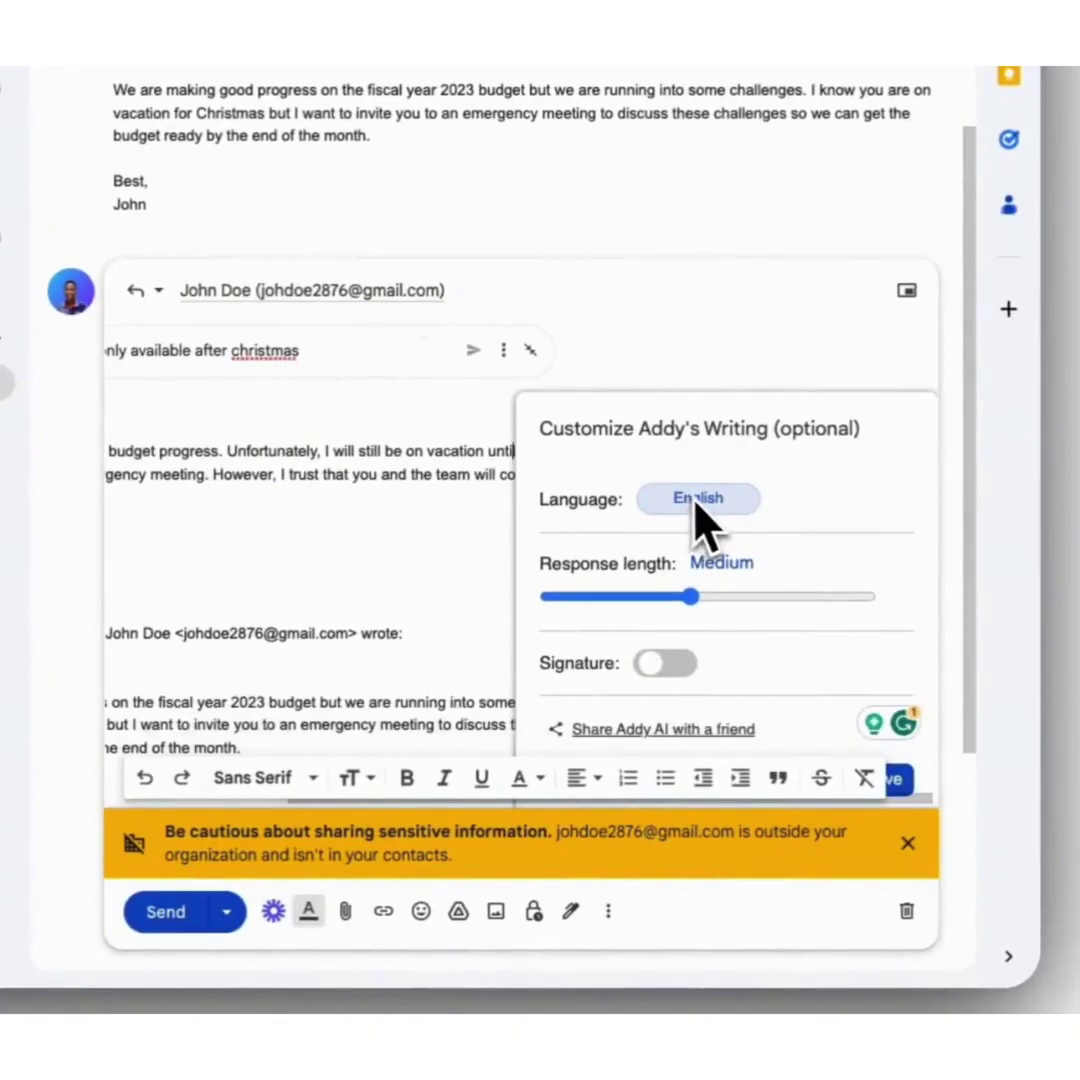
scroll(700, 515, down, 1)
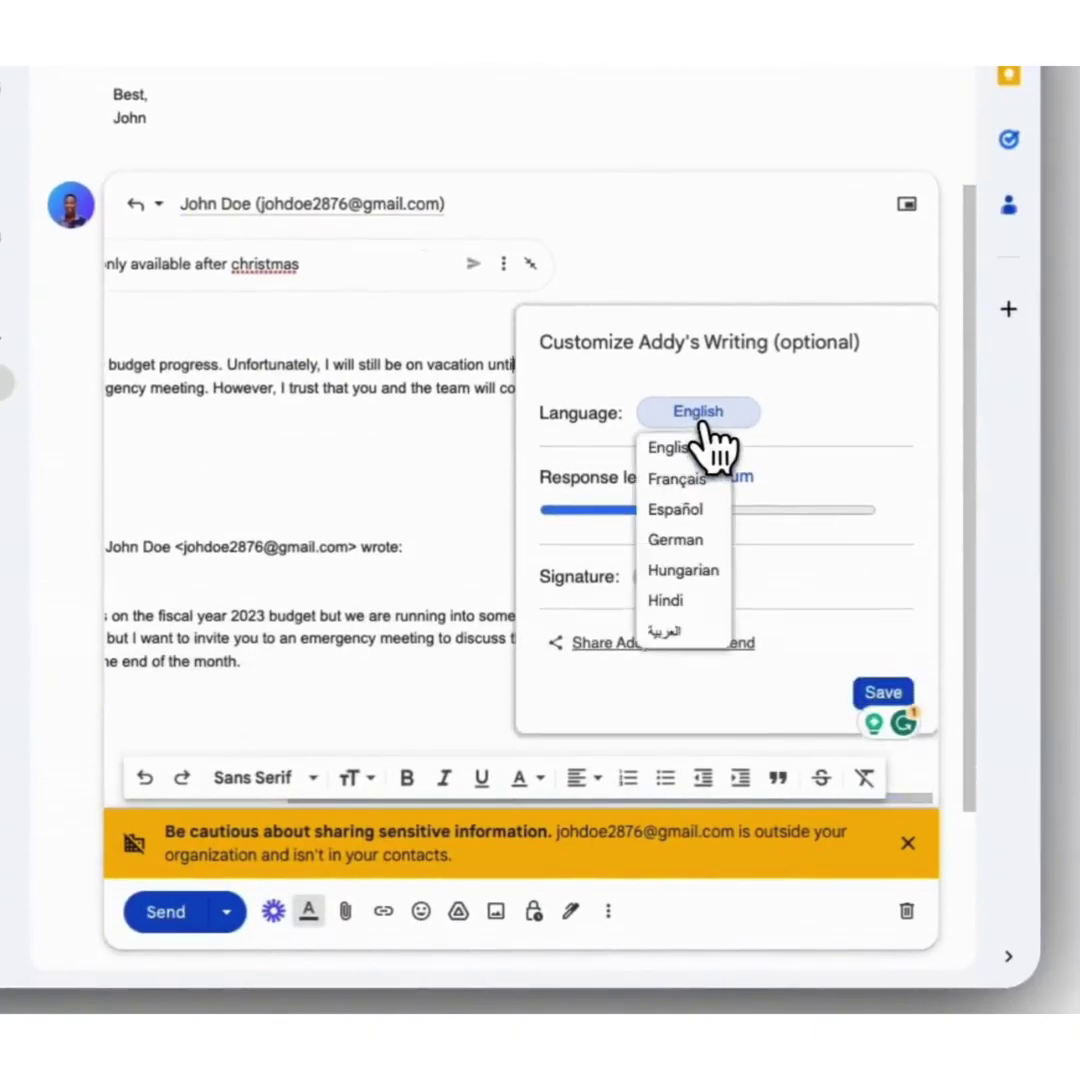
click(684, 512)
click(883, 693)
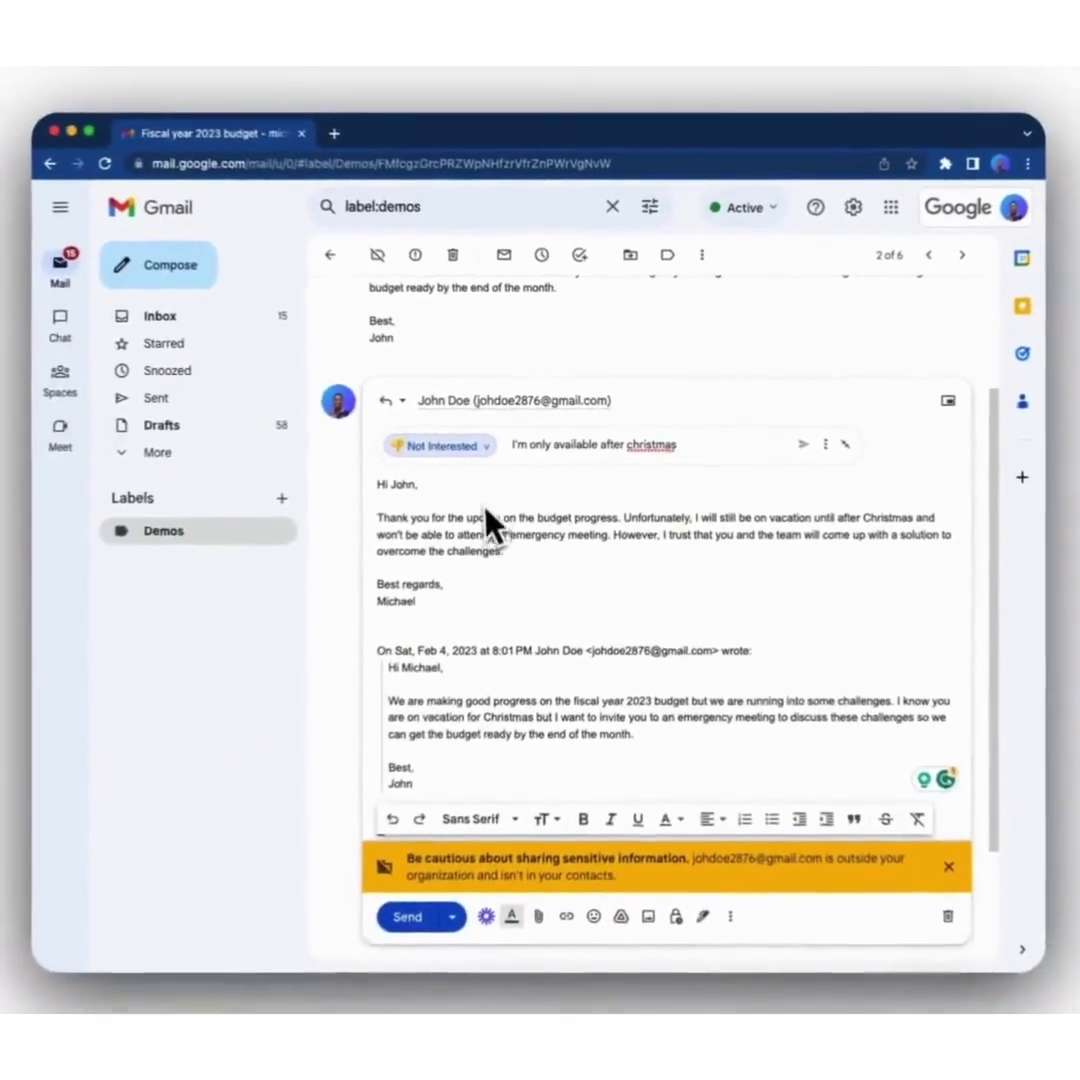
click(803, 443)
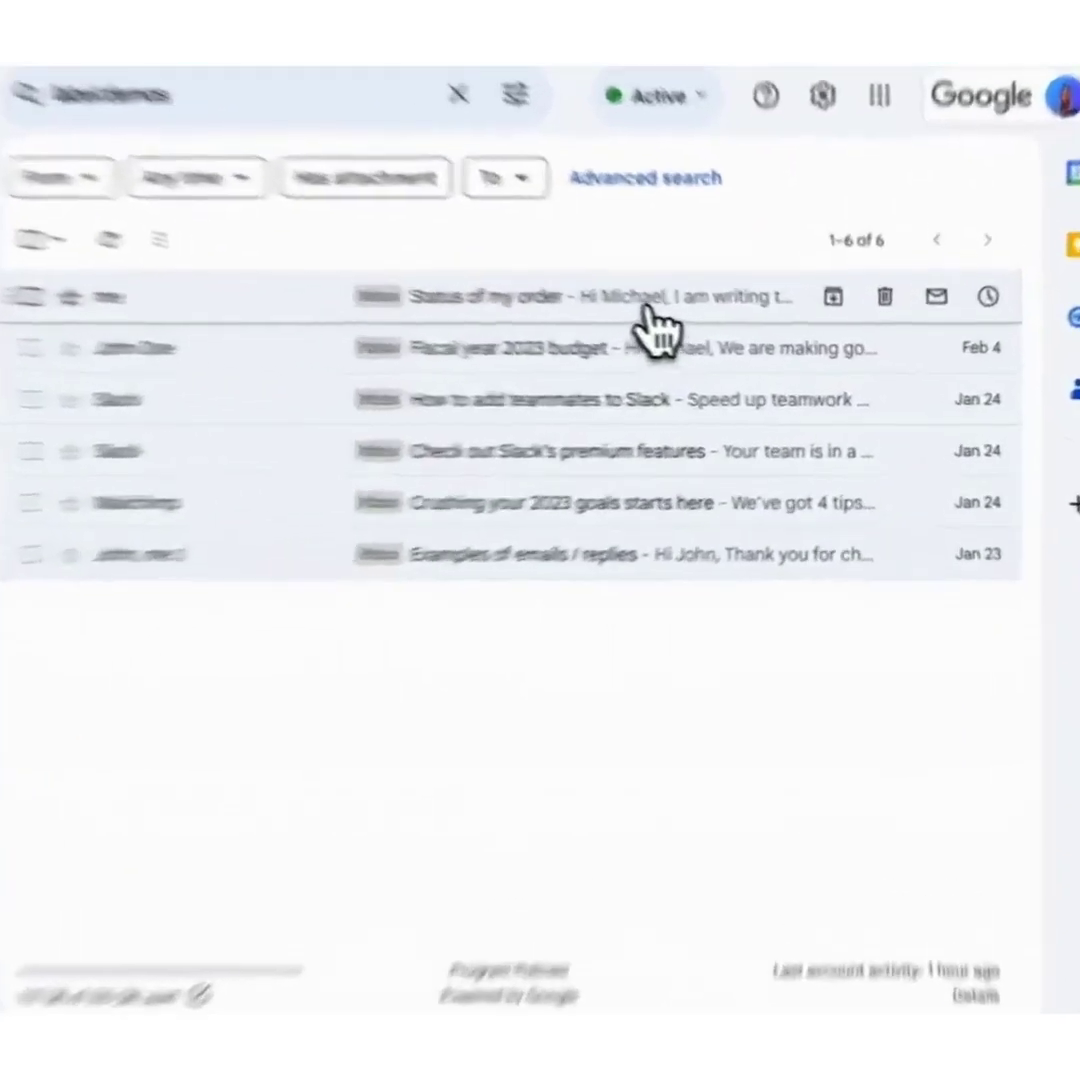
Step: Reply to 'Status of my order' with Addy's first follow-up, apologising for the shipping delay
click(648, 310)
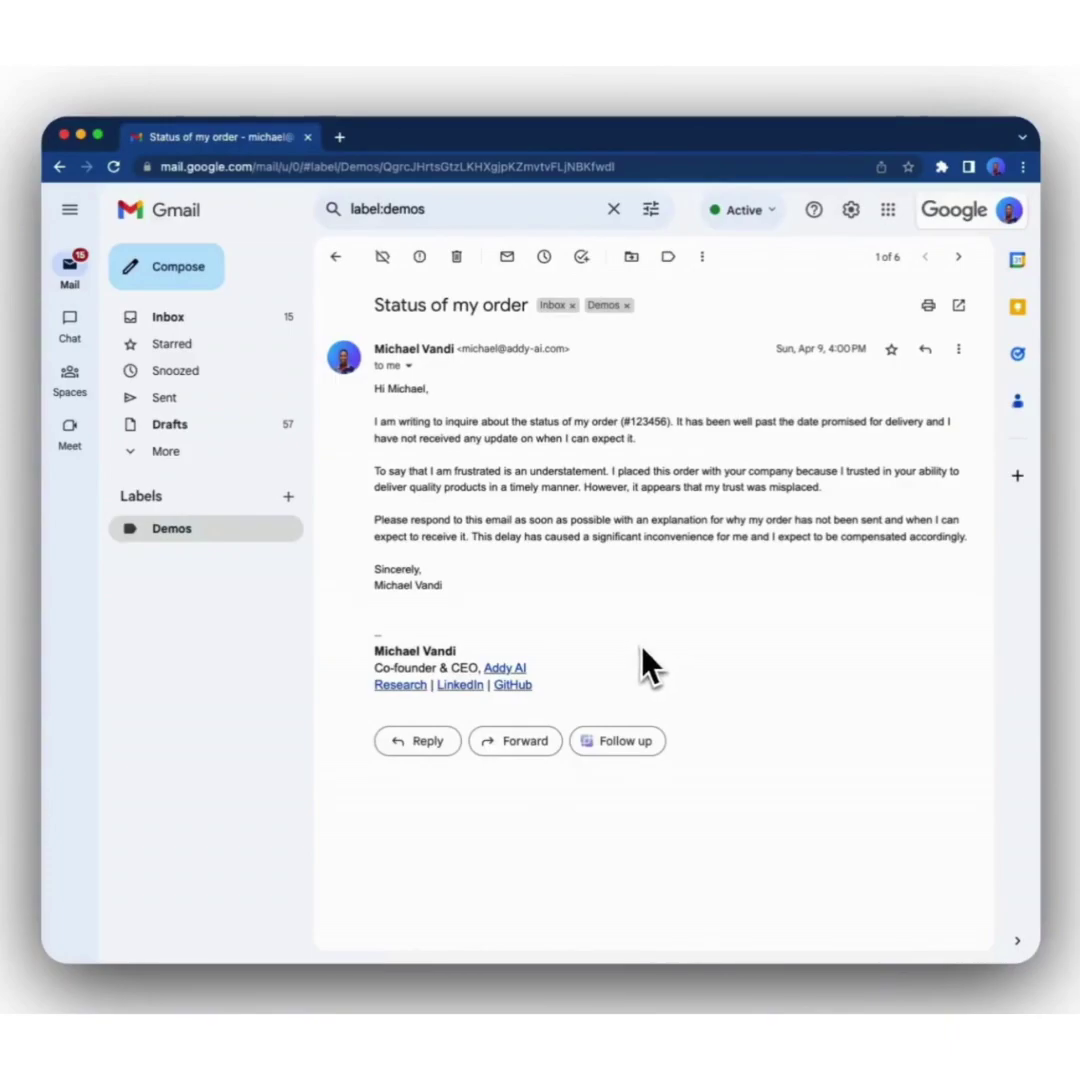
click(608, 747)
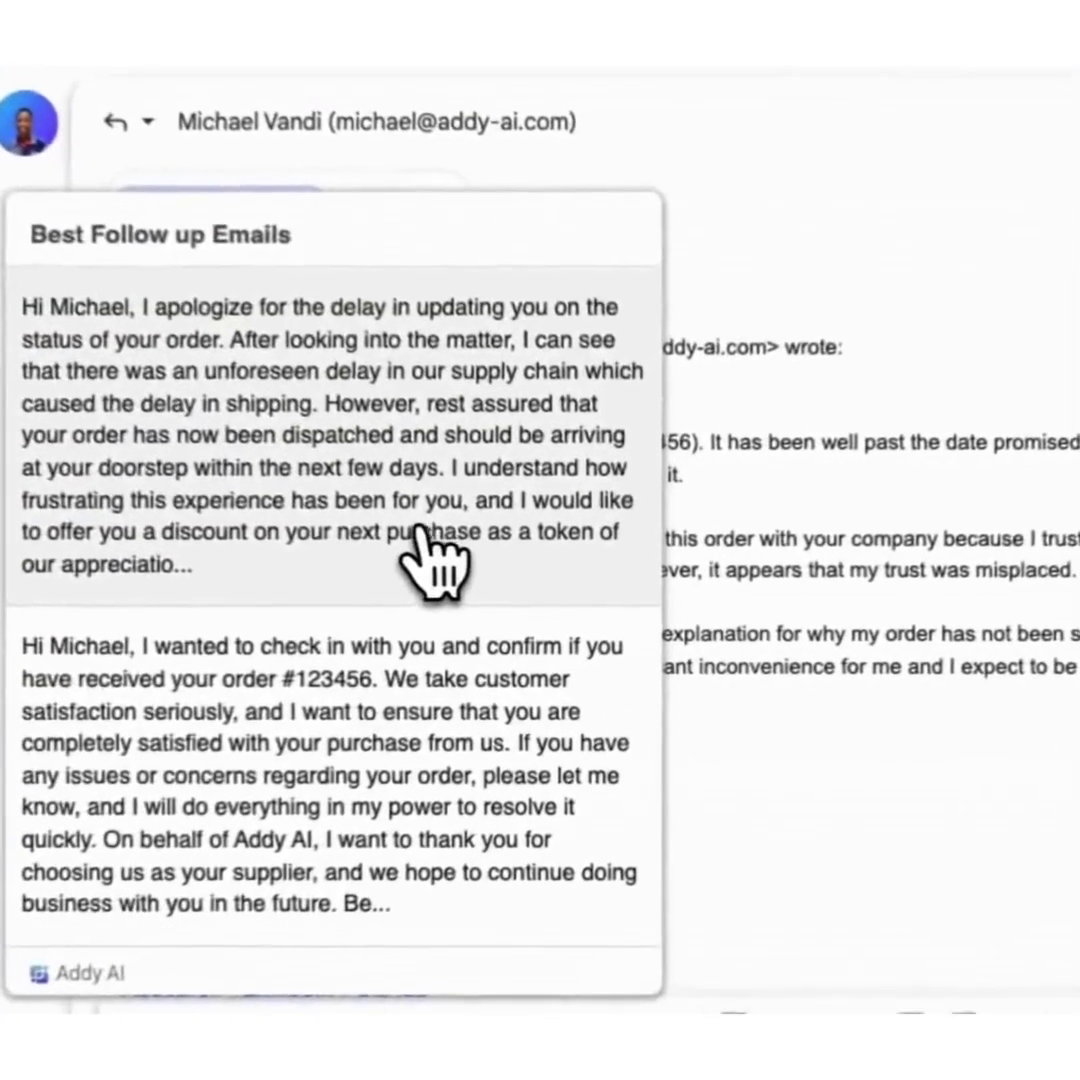
click(420, 530)
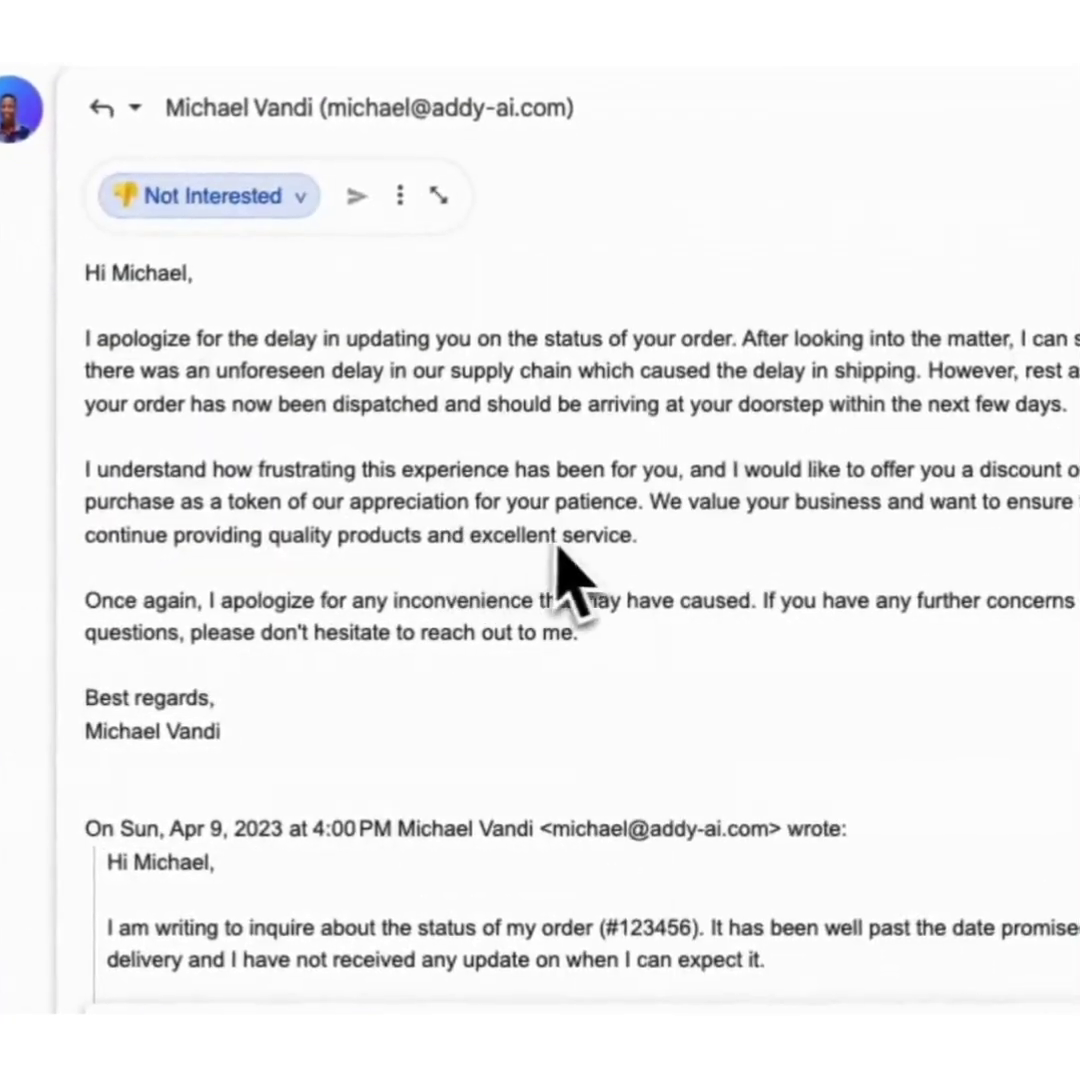